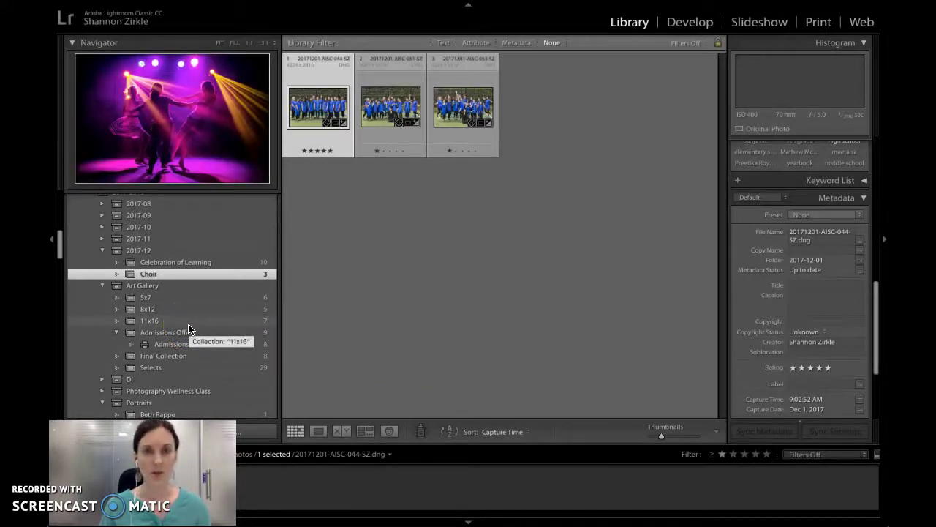
Scroll down to Publish Services and collapse the SmugMug service's gallery tree.
scroll(188, 328, "down", 3)
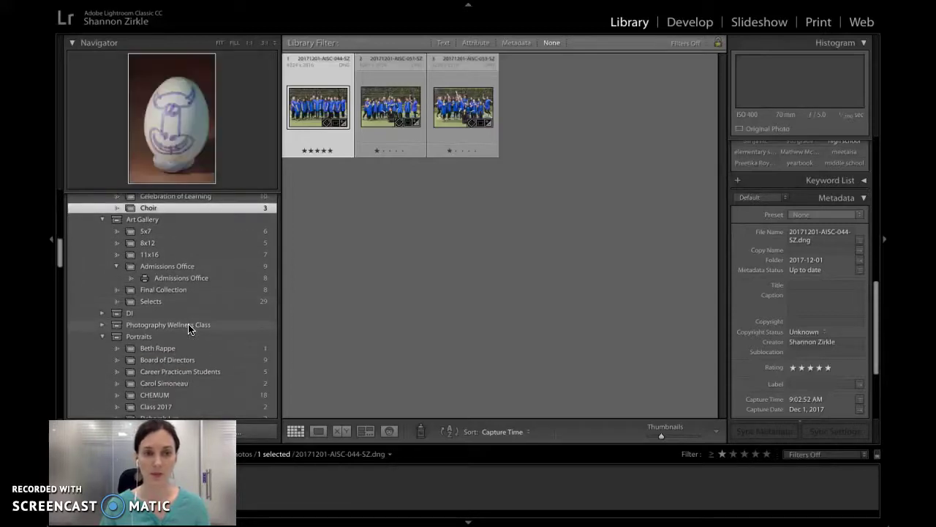
scroll(188, 326, "down", 10)
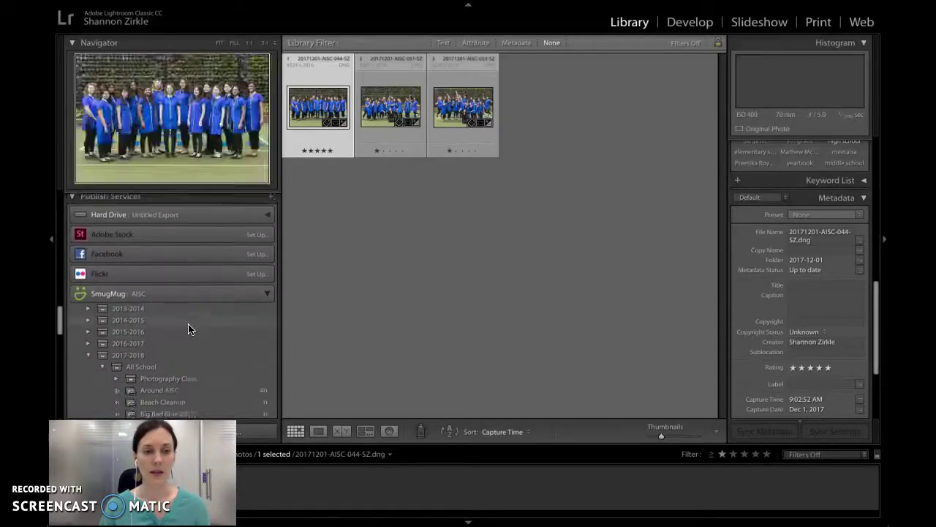
left_click(214, 299)
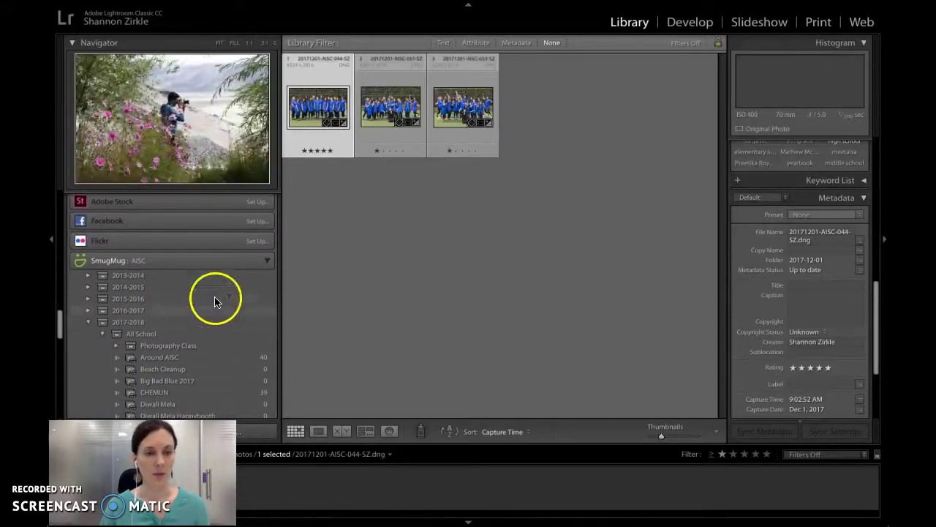
left_click(267, 261)
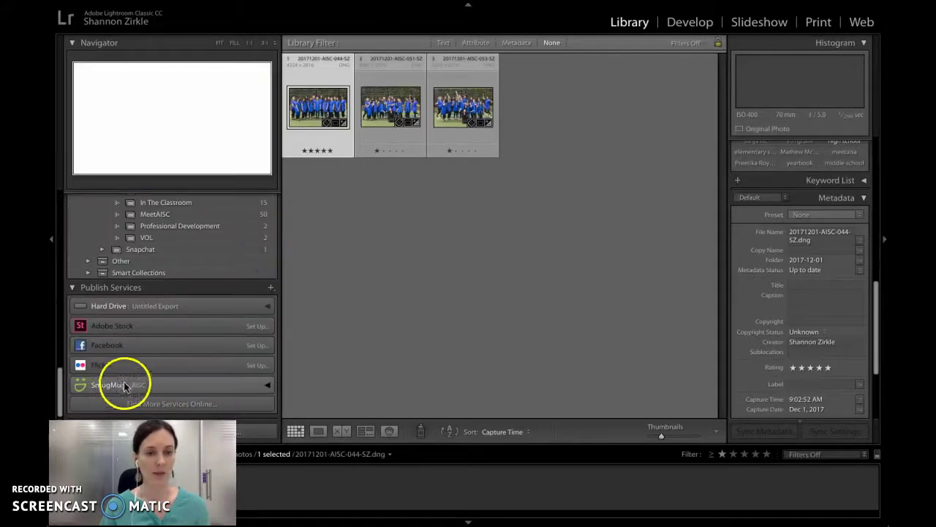
Open the Publishing Manager from the Publish Services + menu.
left_click(271, 288)
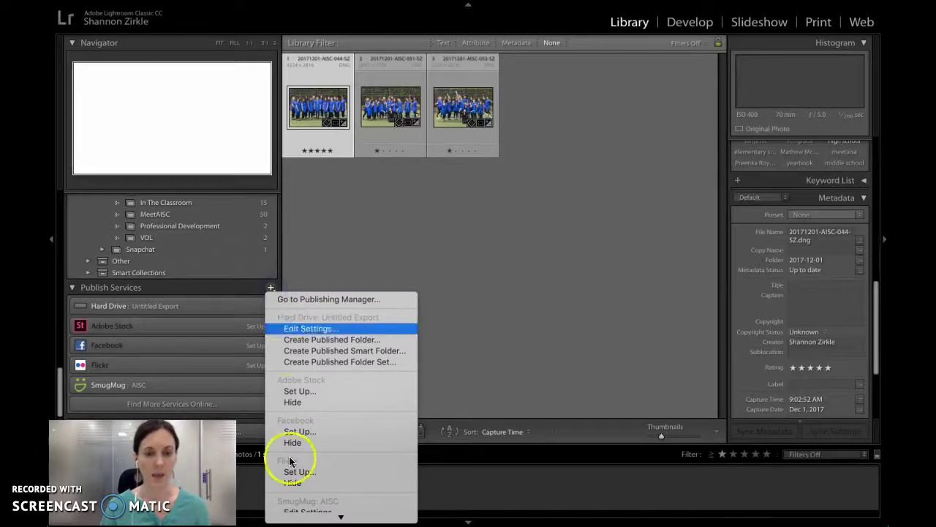
mouse_move(315, 514)
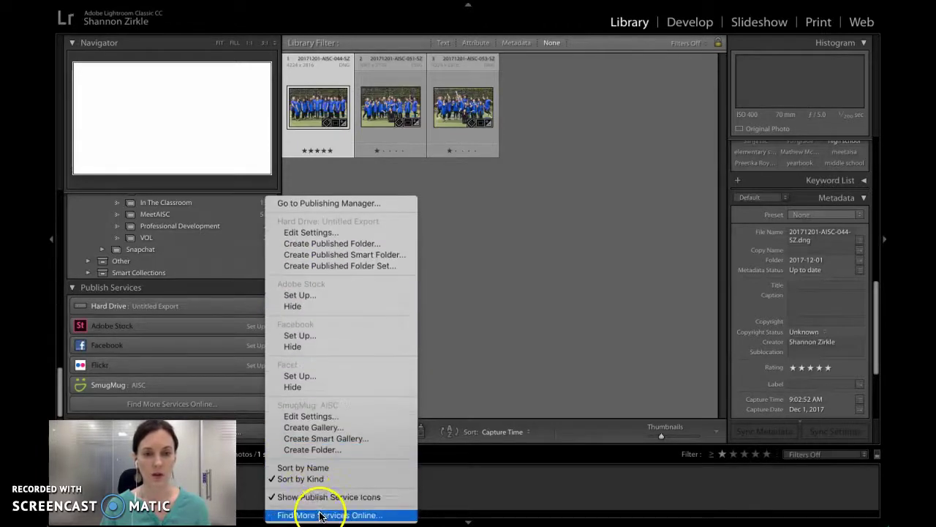
left_click(335, 205)
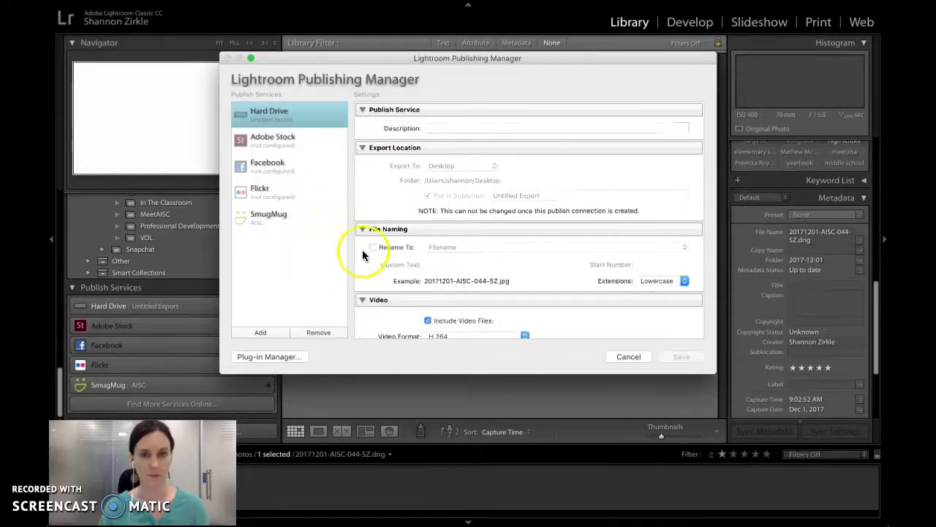
Start and cancel a new publish connection twice, then open the Plug-in Manager.
left_click(263, 332)
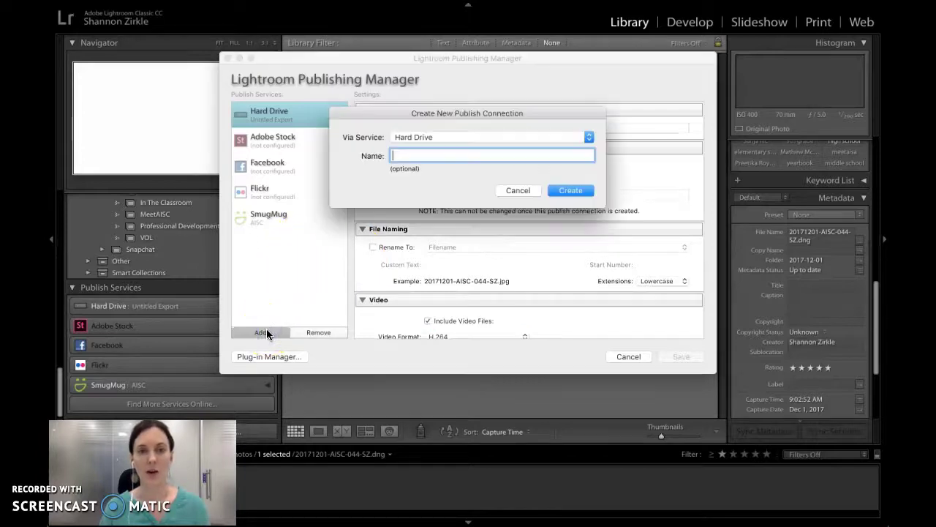
left_click(518, 191)
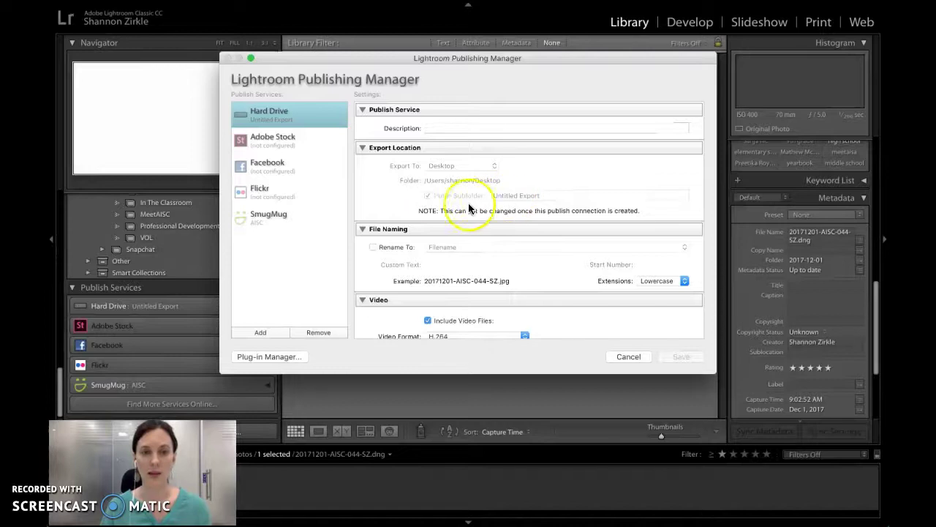
left_click(262, 332)
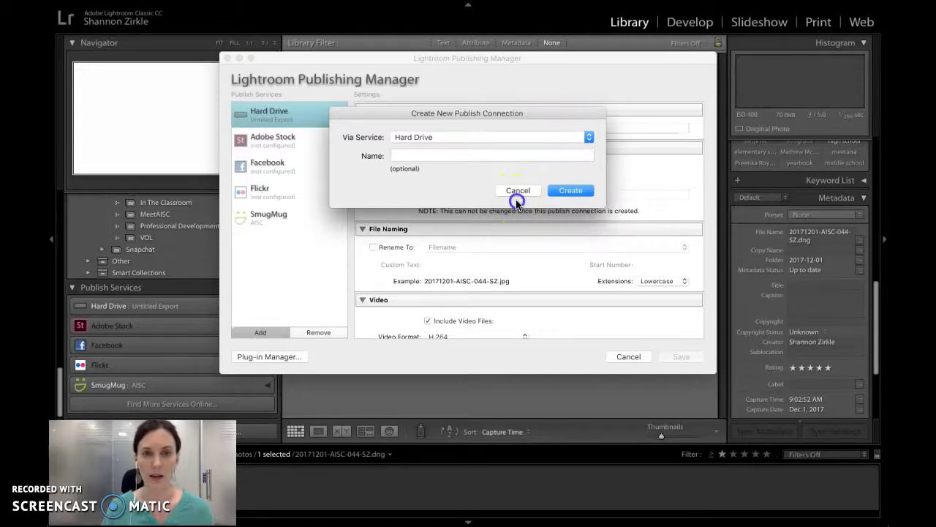
left_click(520, 191)
left_click(270, 356)
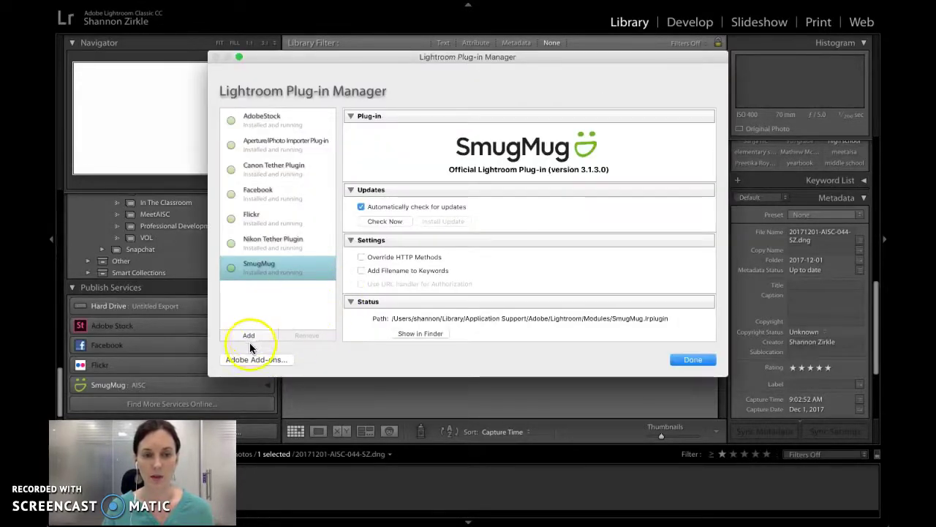
left_click(262, 334)
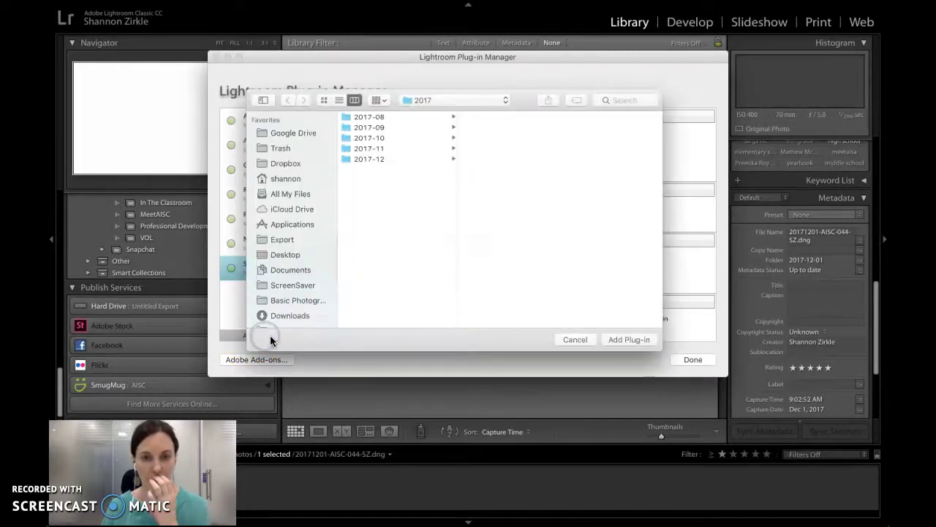
left_click(568, 340)
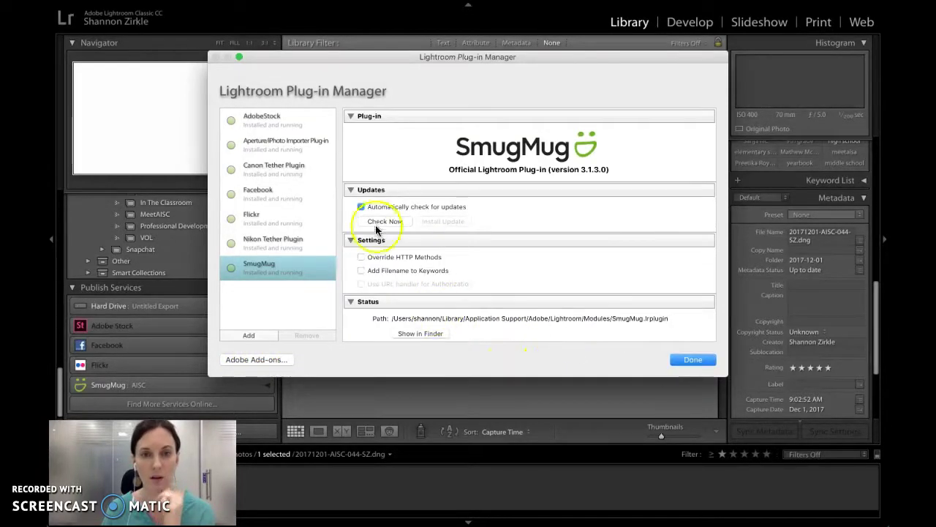
scroll(455, 205, "down", 1)
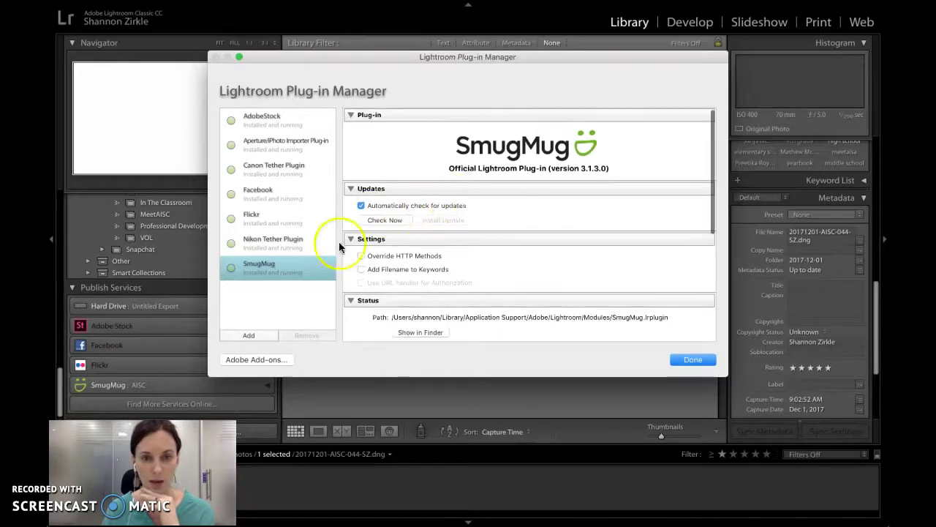
Open the Adobe Add-ons exchange page in Chrome, then minimize the browser.
left_click(268, 358)
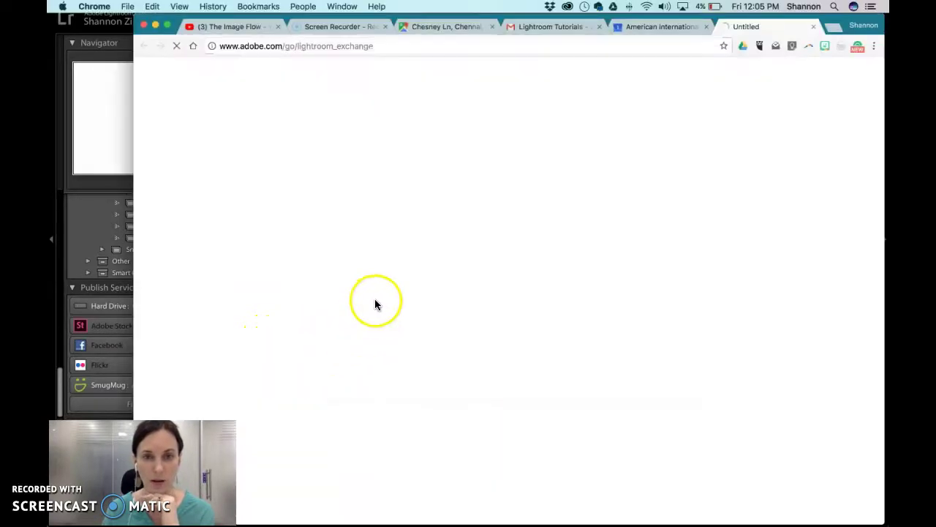
left_click(155, 26)
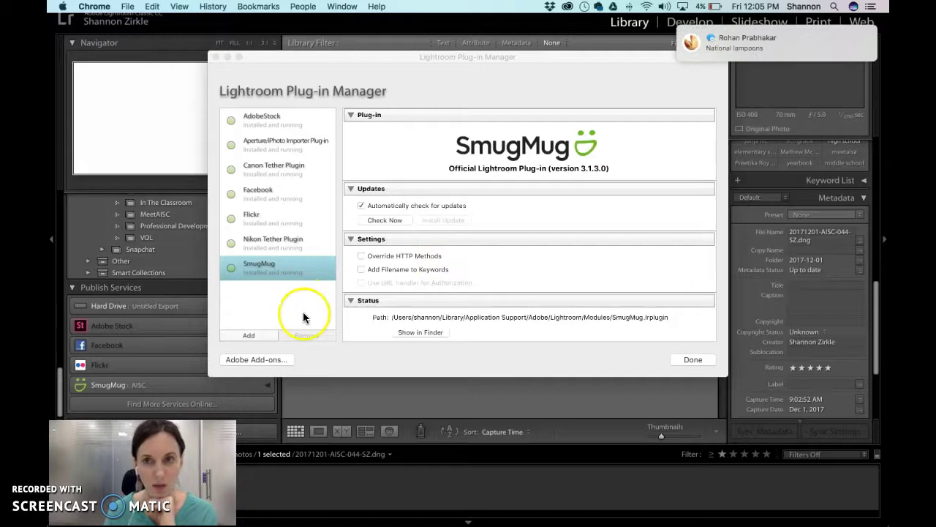
Close the Plug-in Manager and view the existing SmugMug service's settings.
left_click(692, 359)
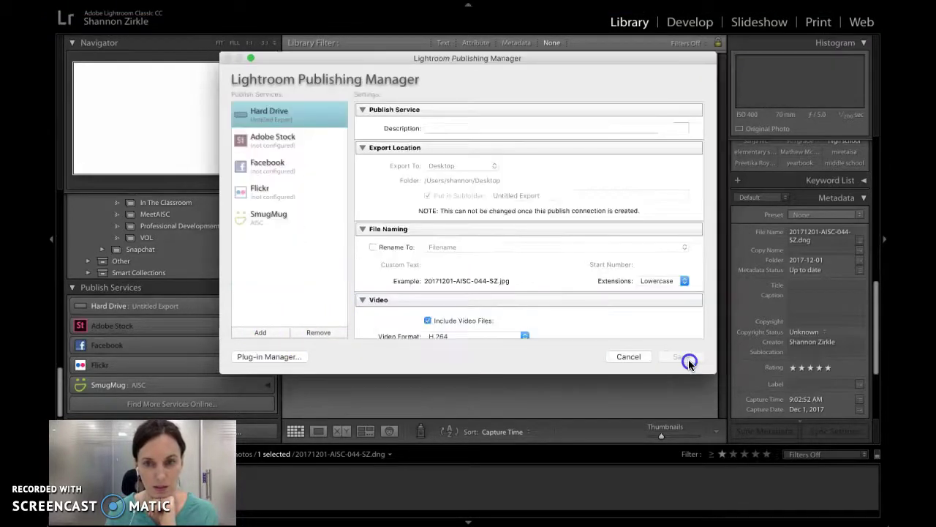
left_click(270, 221)
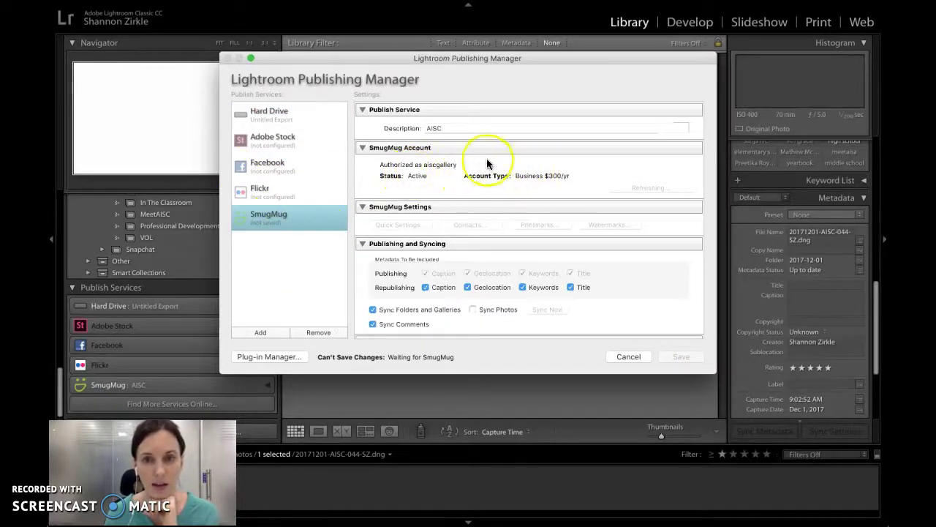
Create a new SmugMug publish connection described with the user's full name.
left_click(263, 331)
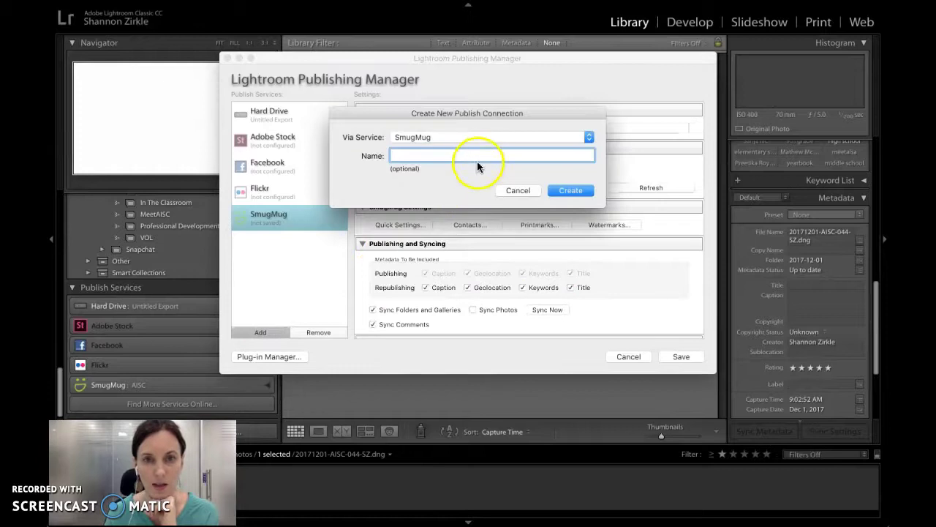
type("New")
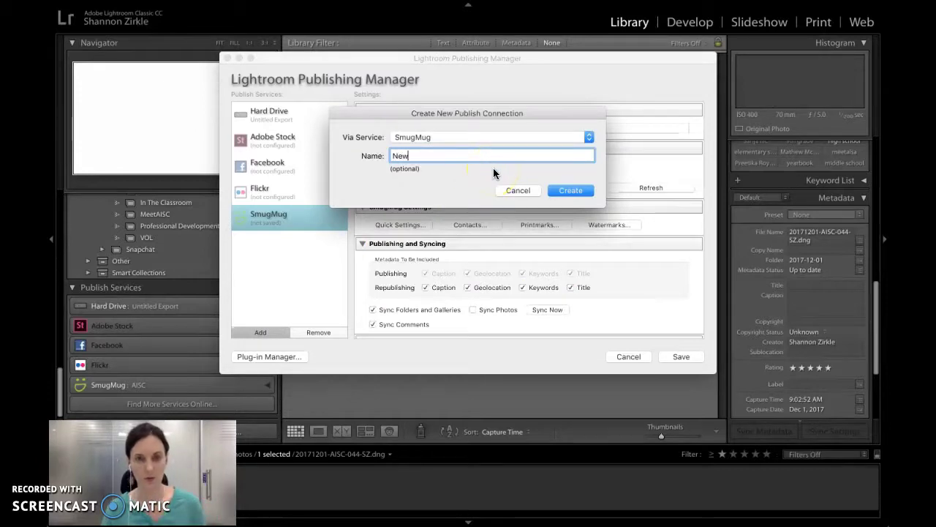
key("BackSpace")
key("BackSpace")
key("BackSpace")
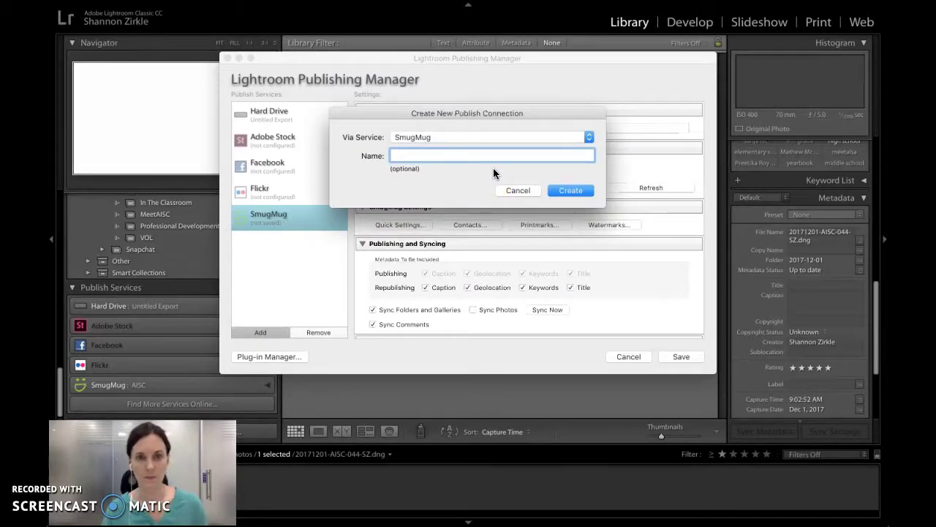
type("Ne")
key("BackSpace")
key("BackSpace")
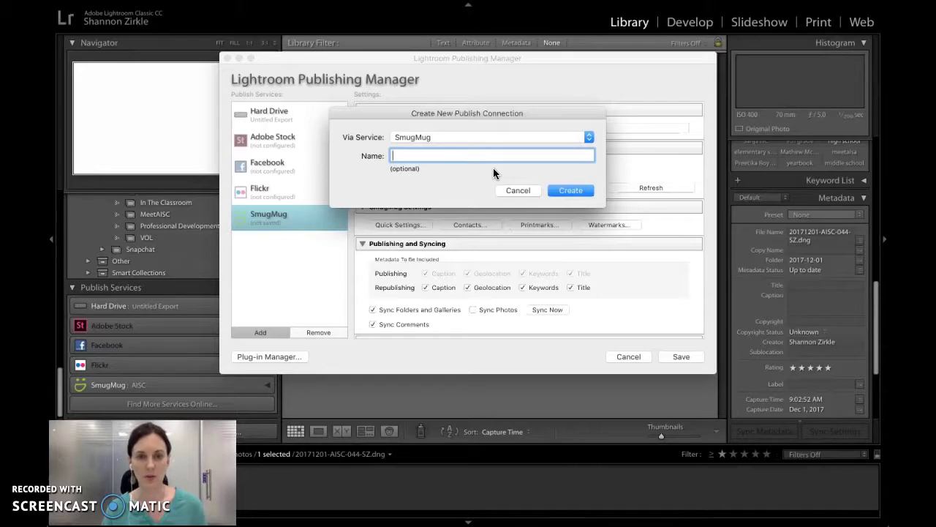
type("Shannon Zirkle")
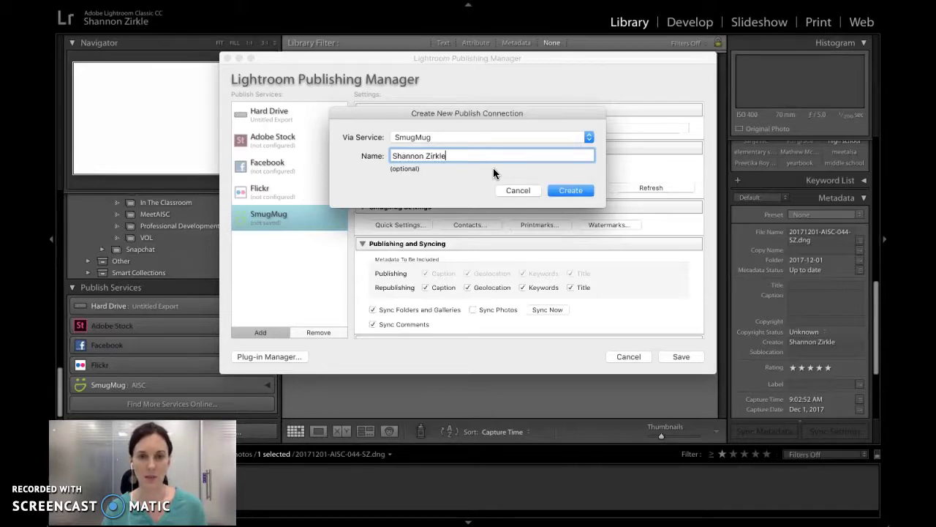
left_click(561, 191)
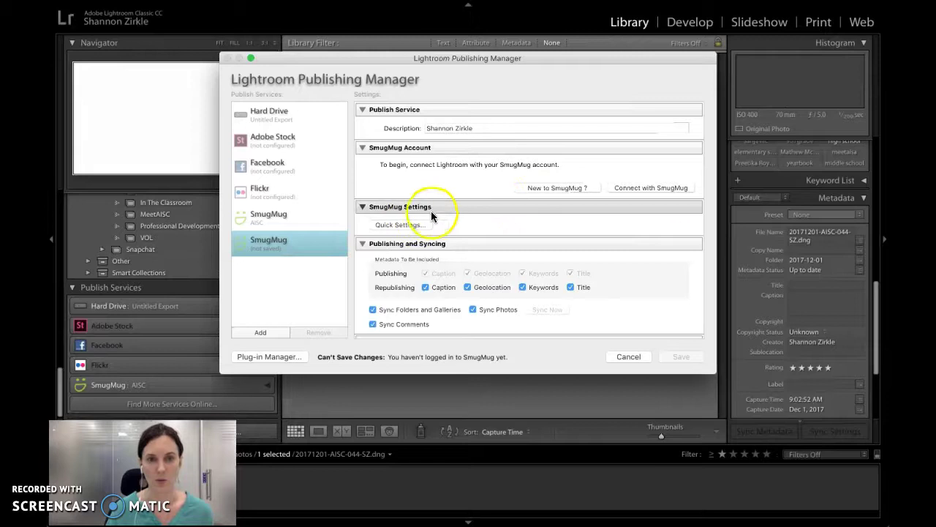
left_click(660, 190)
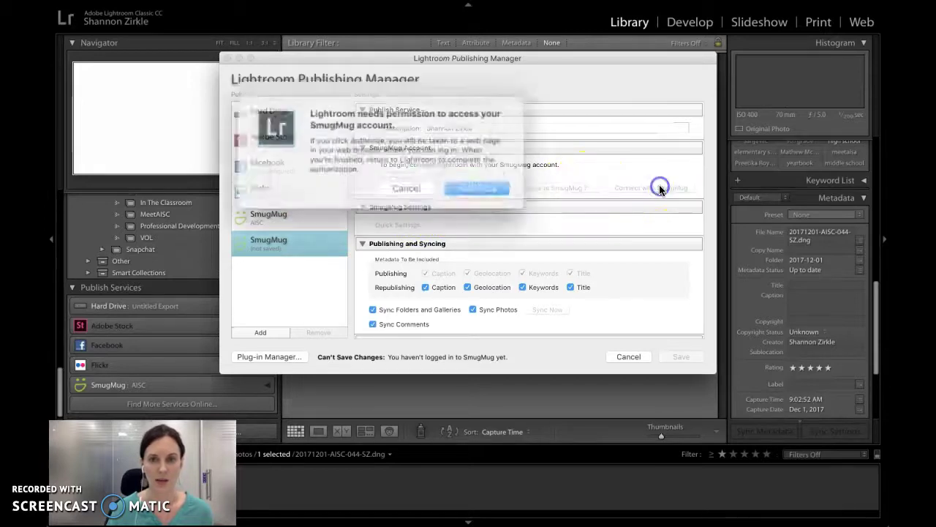
left_click(481, 180)
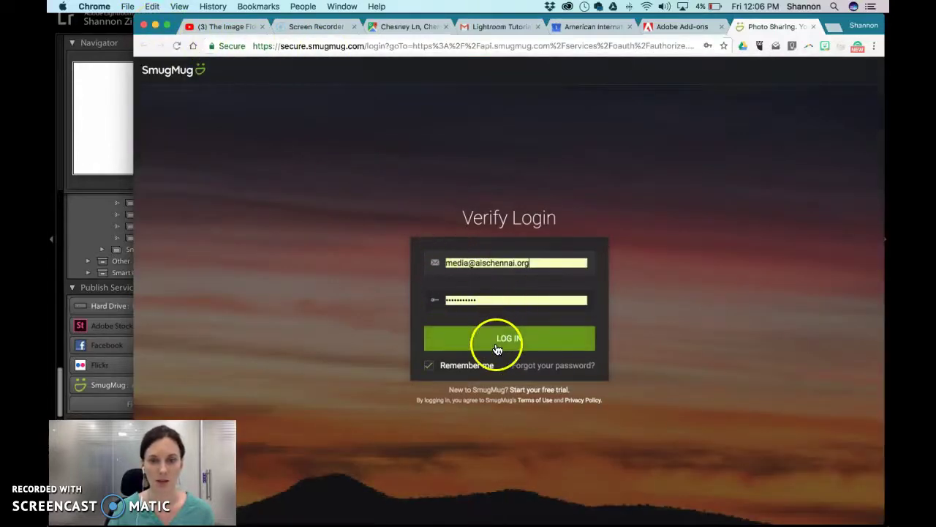
Confirm the authorization, discard the unsaved duplicate, and select the SmugMug (AISC) service.
left_click(155, 25)
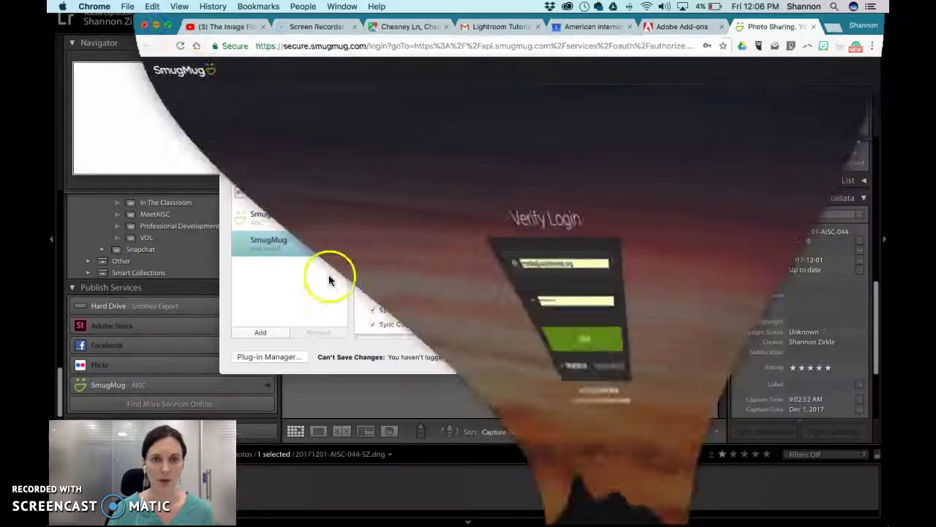
left_click(292, 217)
left_click(447, 170)
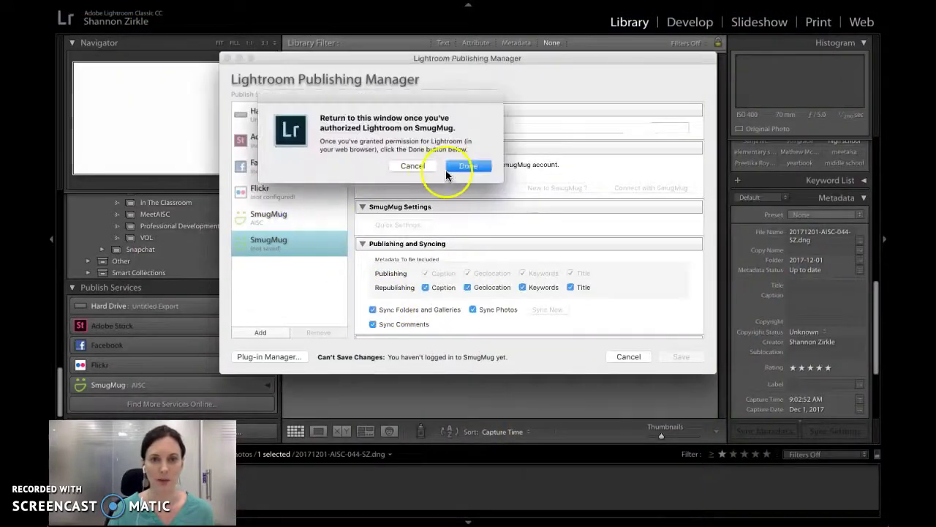
left_click(297, 217)
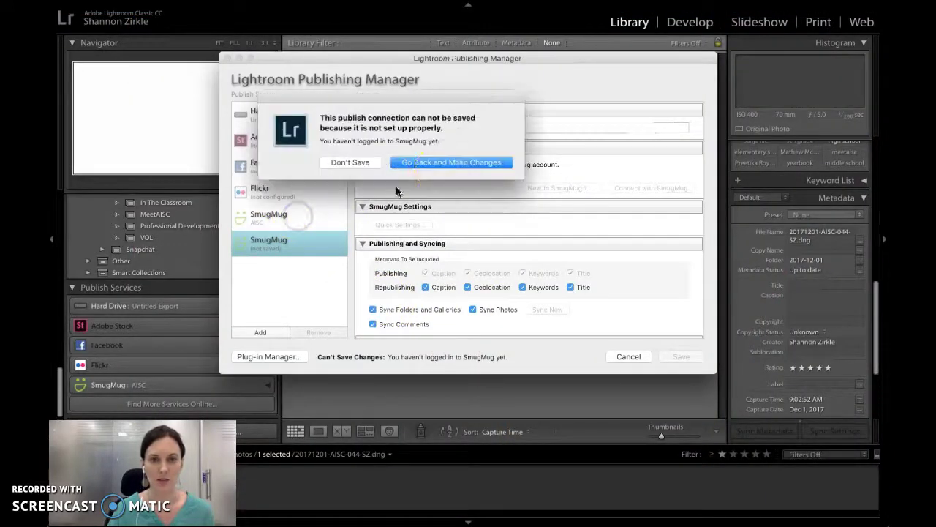
left_click(446, 163)
left_click(279, 216)
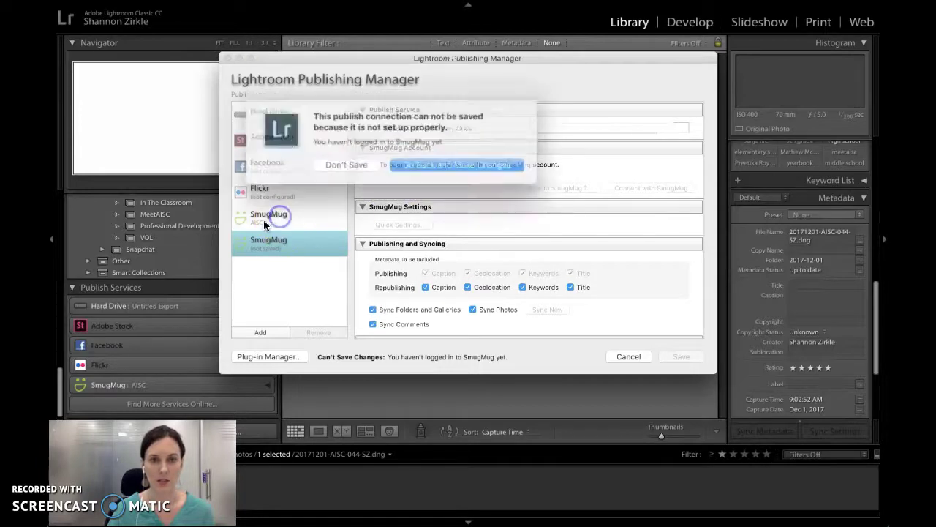
left_click(350, 162)
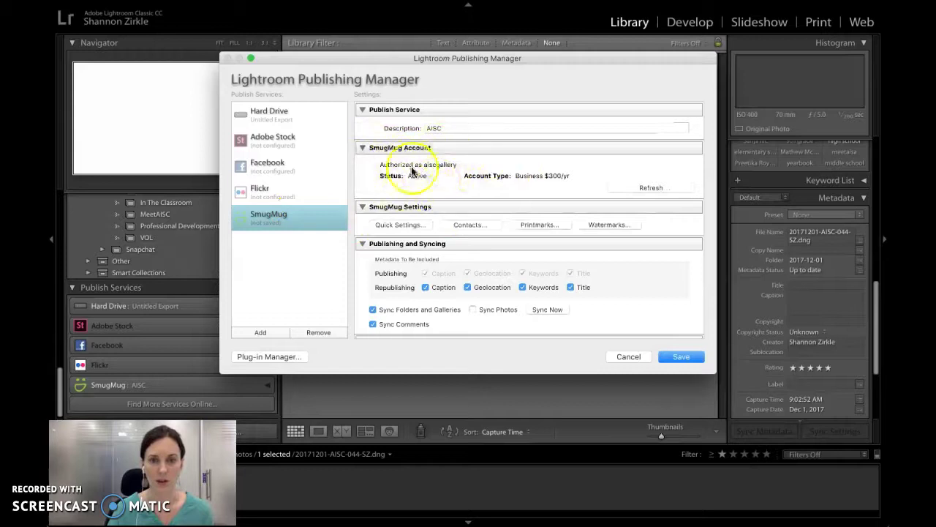
Scroll through the SmugMug service's publish settings to review them.
scroll(530, 267, "down", 3)
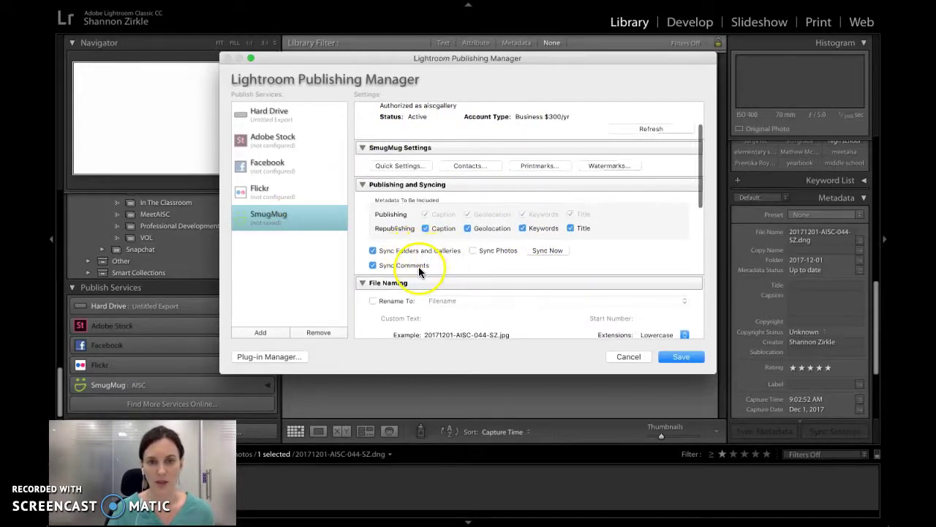
scroll(480, 256, "down", 3)
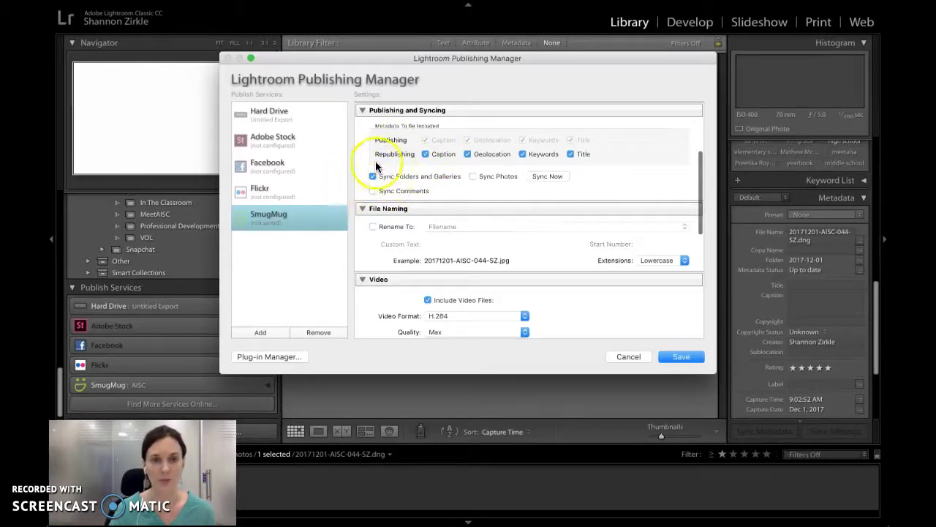
scroll(369, 171, "up", 1)
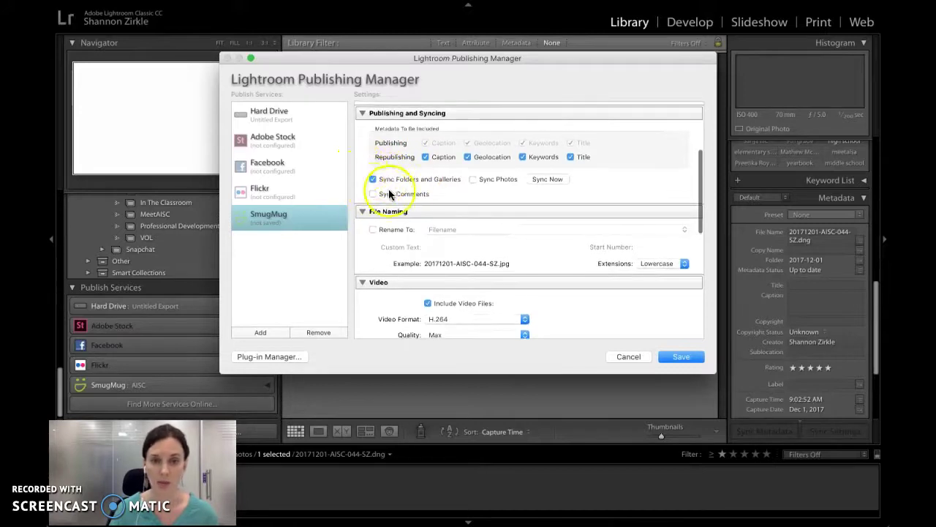
scroll(415, 196, "up", 1)
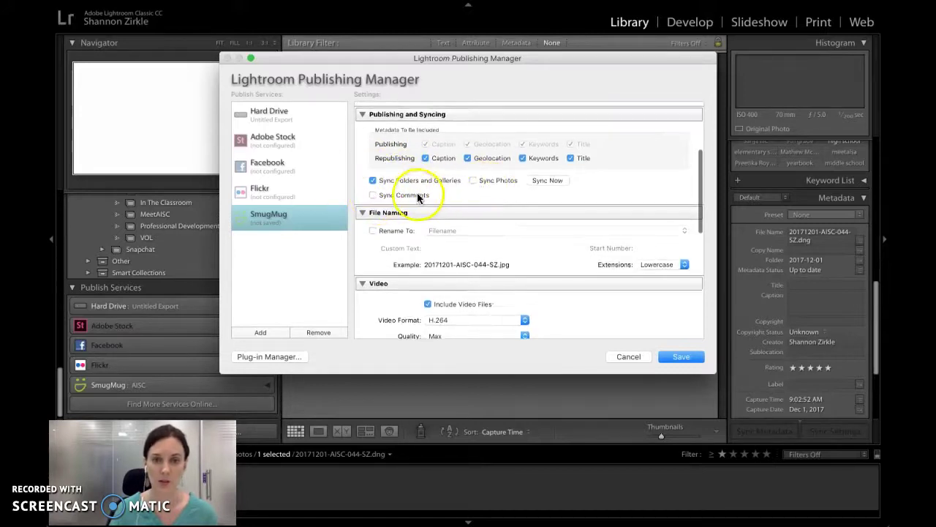
scroll(452, 199, "down", 3)
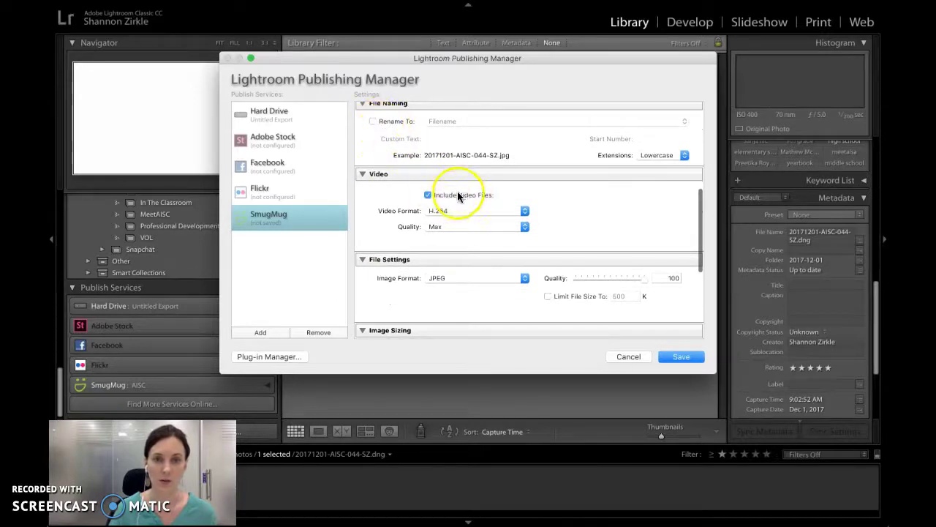
scroll(502, 230, "down", 3)
scroll(501, 233, "down", 3)
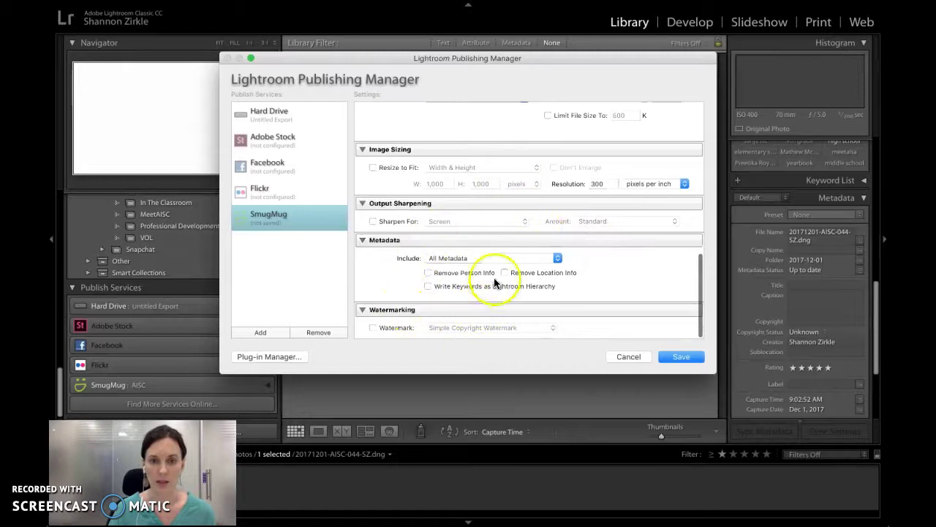
Leave Metadata Include at All Metadata and cancel the Publishing Manager unsaved.
left_click(478, 258)
left_click(479, 257)
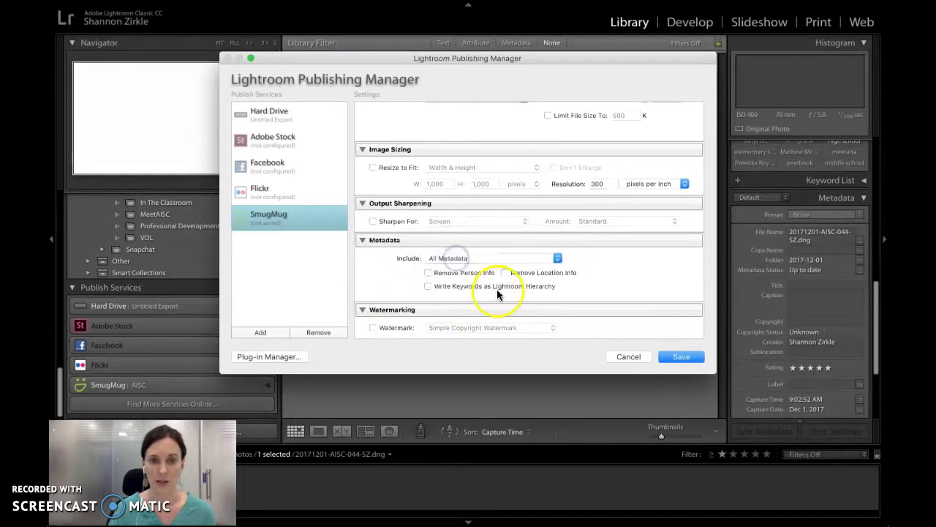
left_click(680, 357)
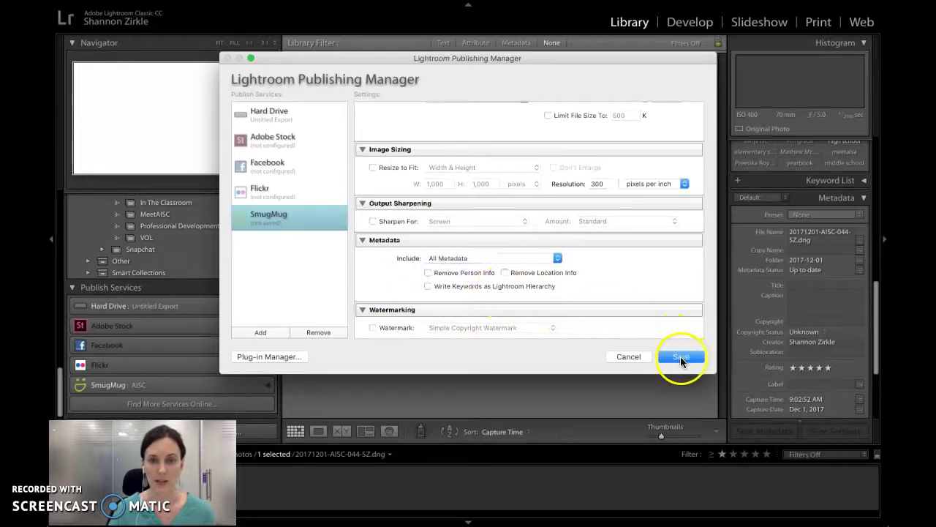
left_click(626, 357)
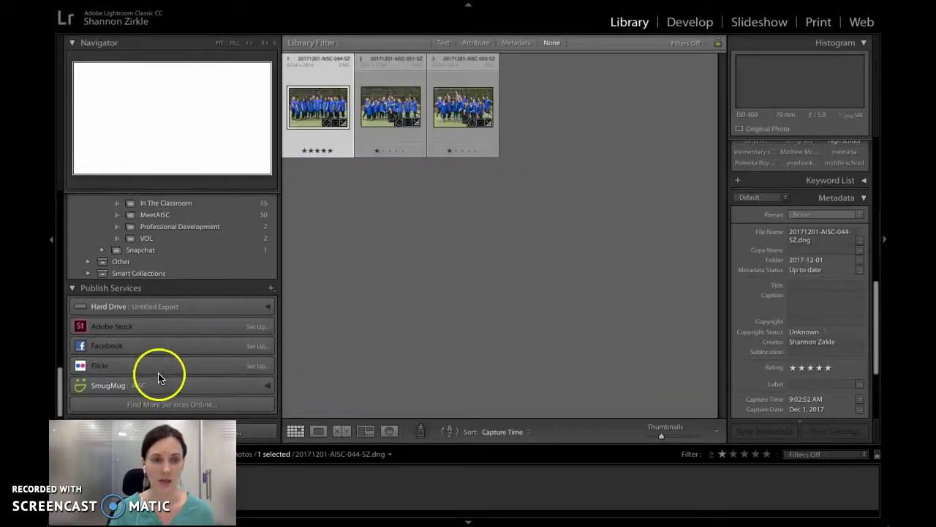
Expand the SmugMug publish service to show its collection sets.
left_click(265, 387)
scroll(240, 378, "down", 5)
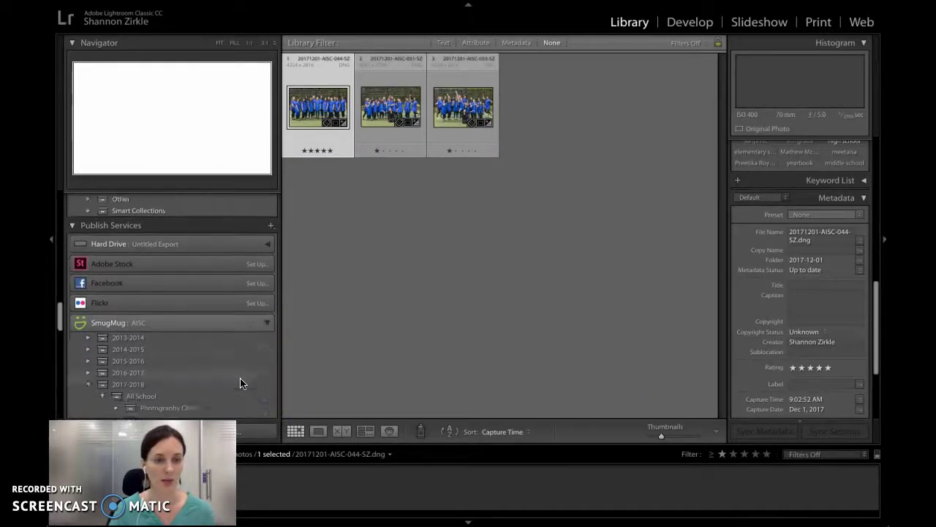
left_click(90, 271)
left_click(90, 271)
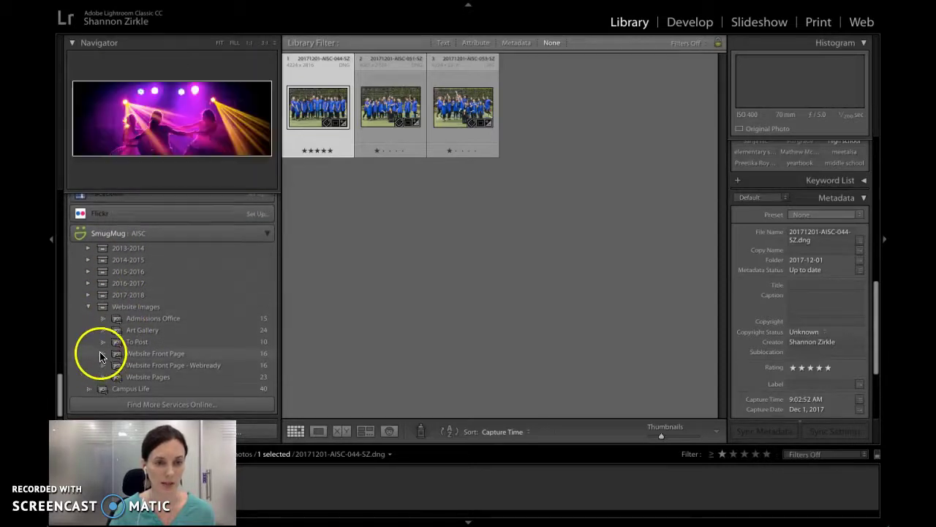
scroll(106, 347, "up", 1)
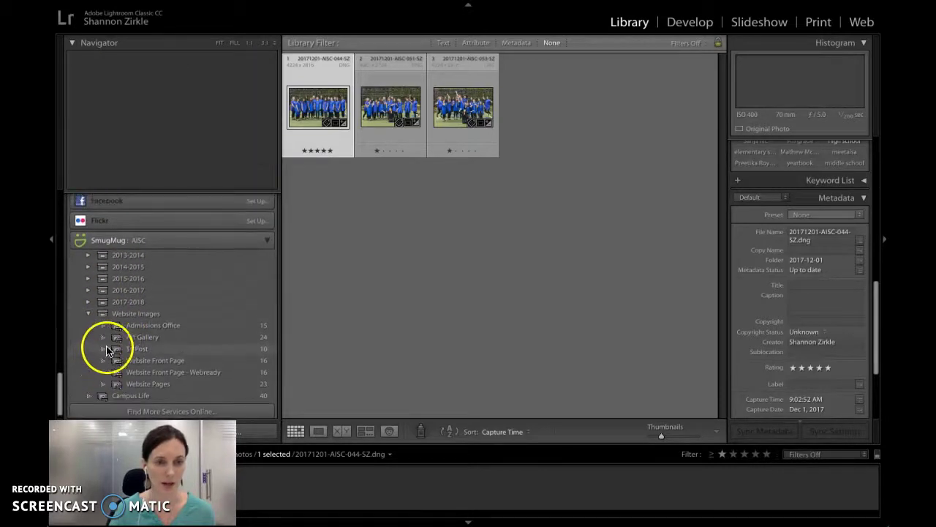
Expand the 2017-2018 set's galleries and select all three group photos.
left_click(88, 300)
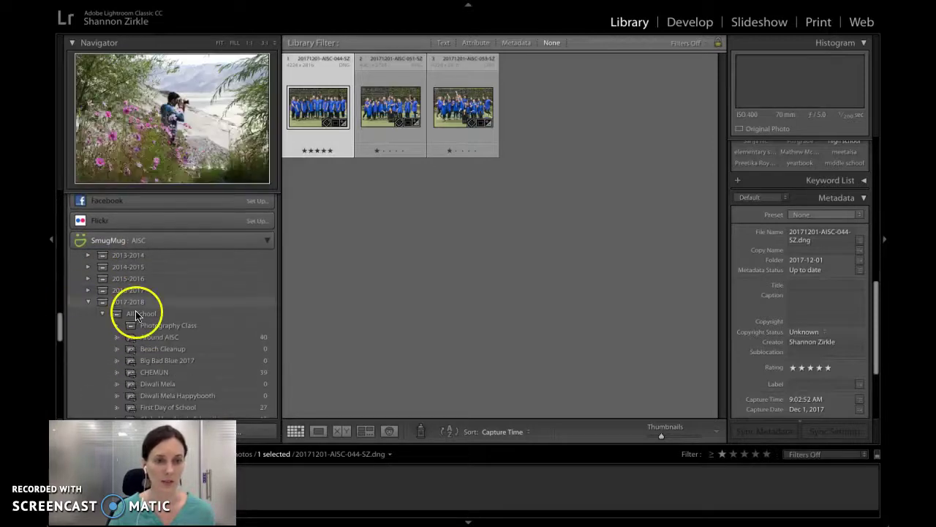
scroll(128, 300, "down", 2)
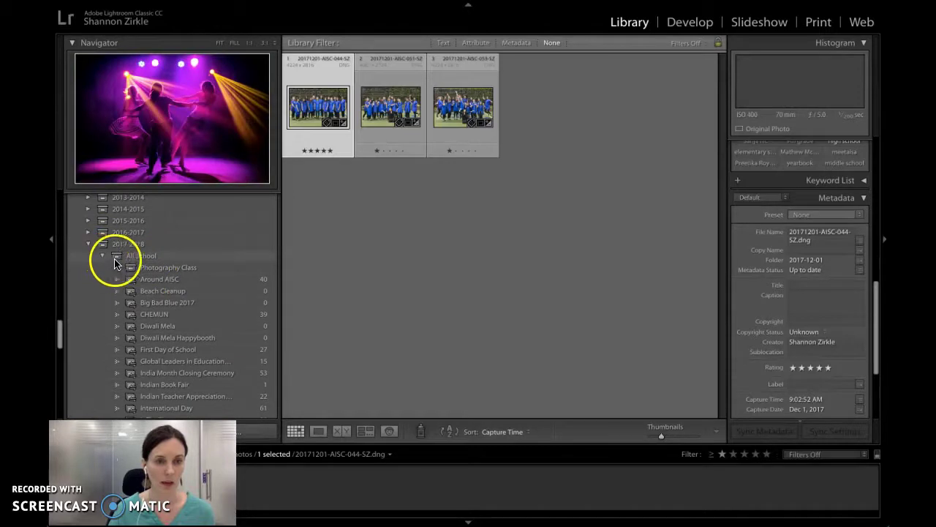
scroll(166, 274, "down", 1)
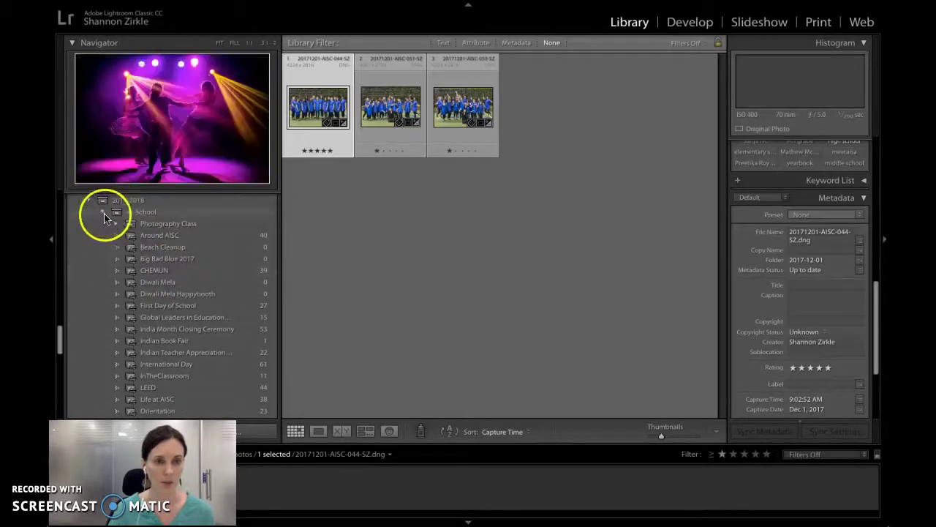
left_click(103, 212)
left_click(105, 227)
left_click(104, 228)
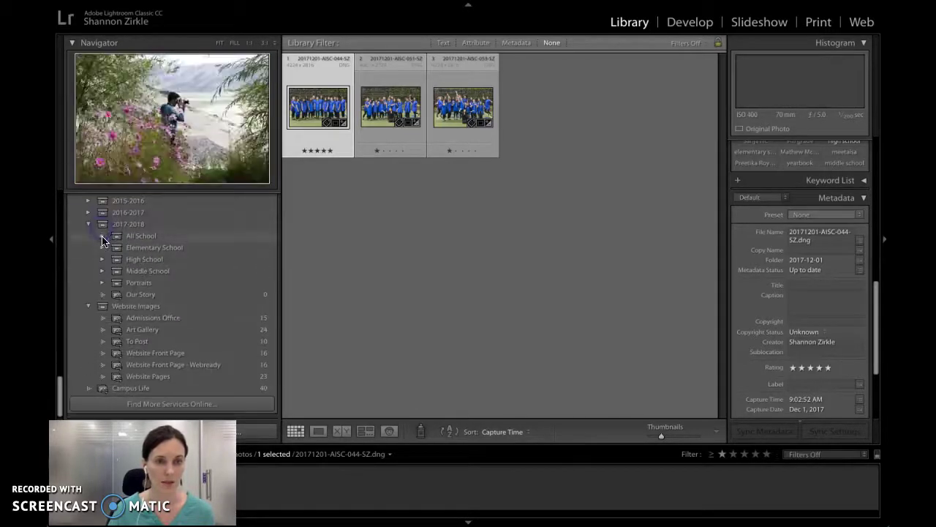
left_click(125, 262)
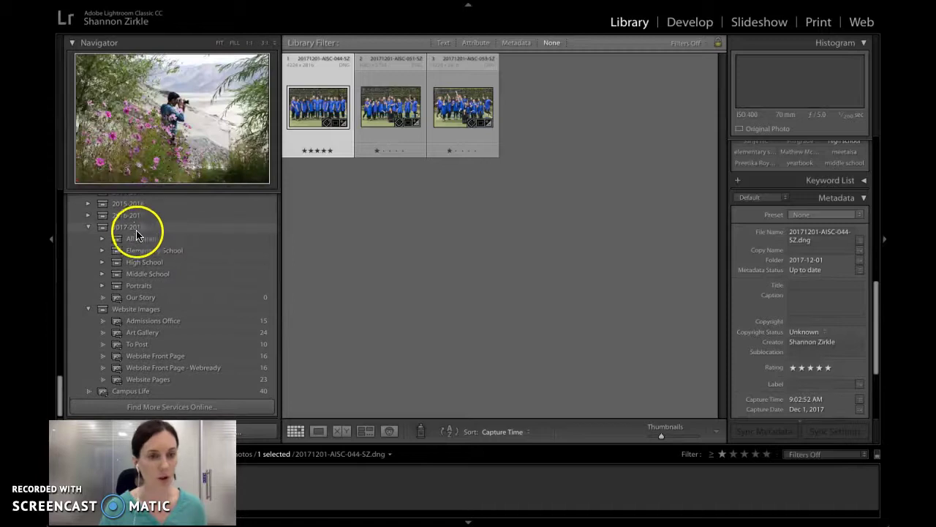
scroll(132, 256, "up", 1)
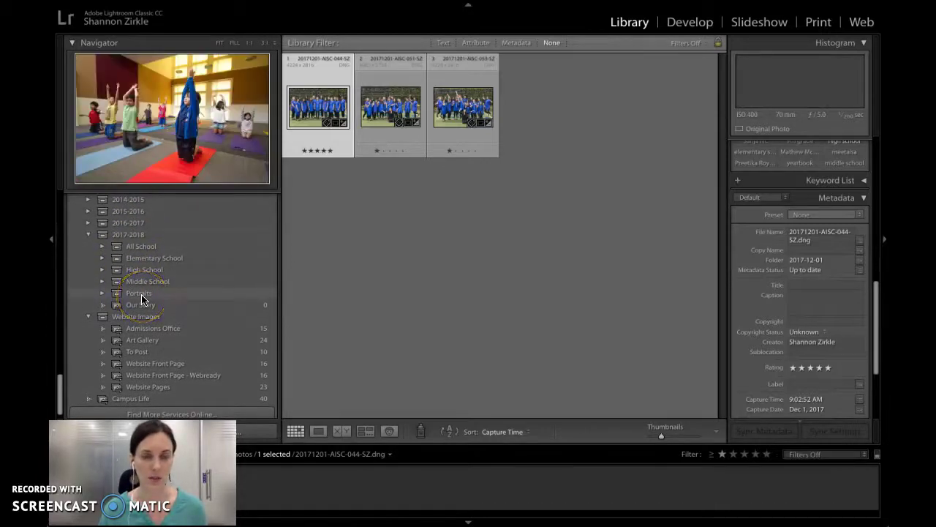
left_click(444, 89, "shift")
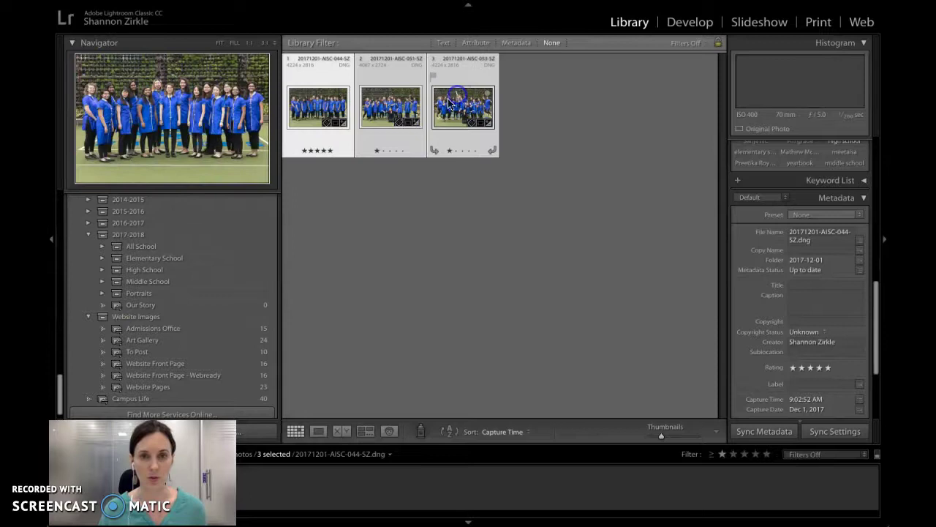
Create a 'Choir' gallery in Portraits using the AISC Download quick settings.
right_click(162, 293)
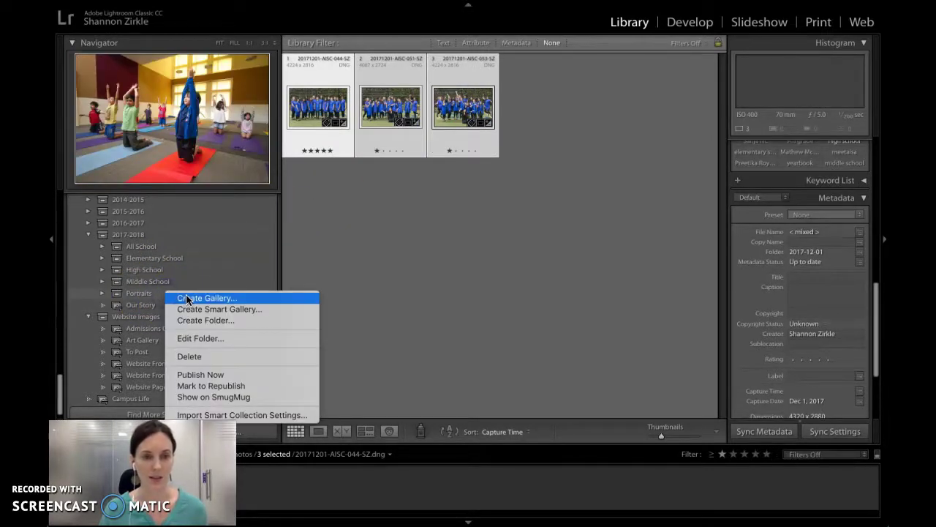
left_click(187, 298)
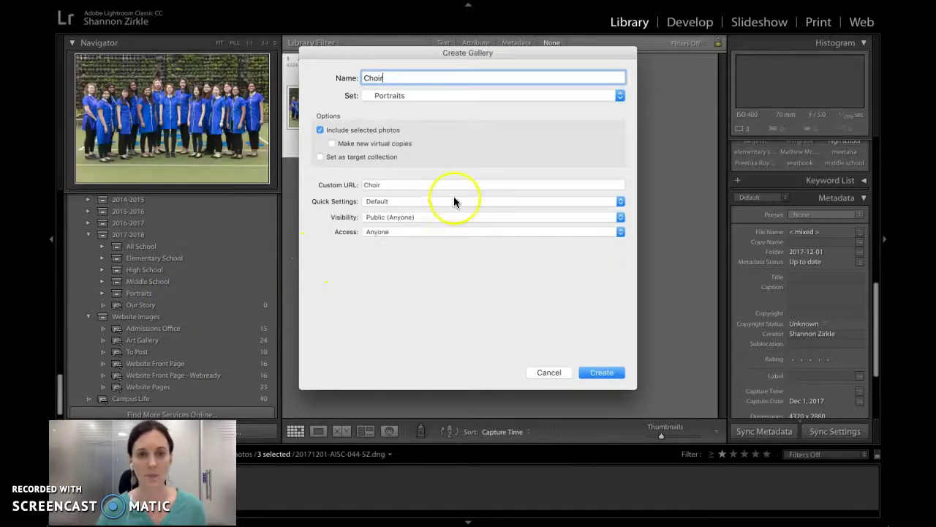
left_click(397, 201)
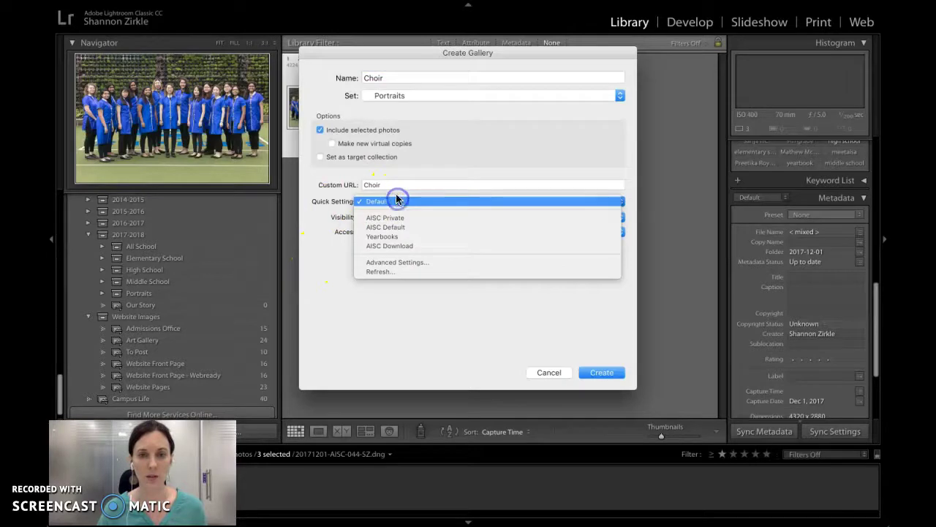
left_click(387, 245)
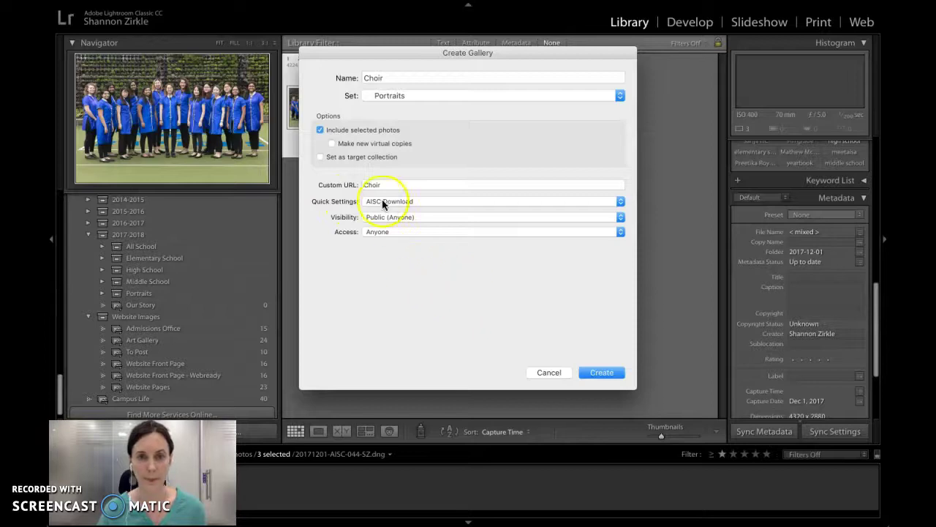
left_click(428, 199)
left_click(428, 199)
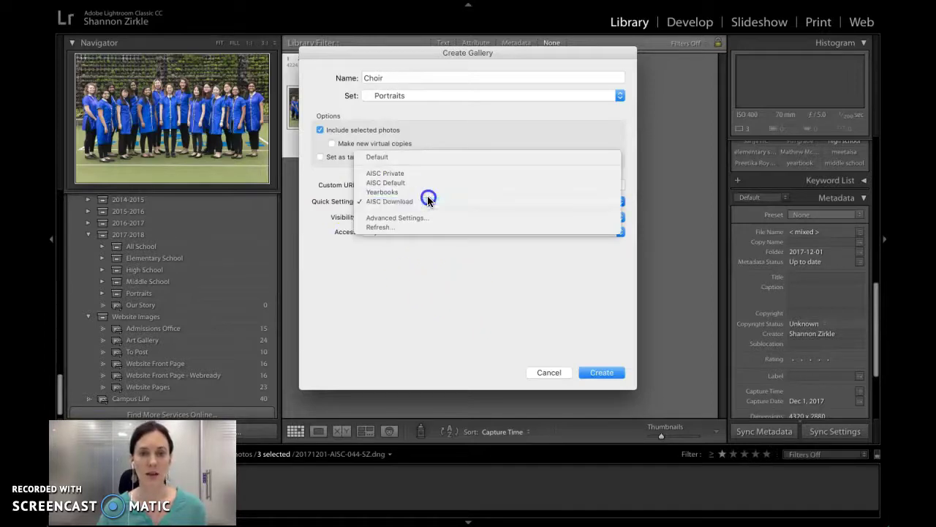
Create the Choir gallery under Portraits and publish its three photos to SmugMug.
left_click(601, 374)
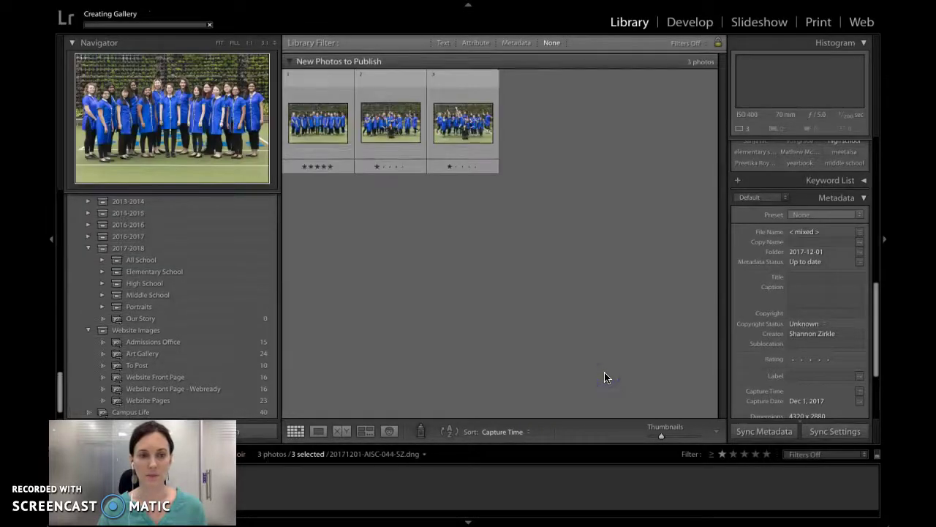
scroll(256, 278, "down", 2)
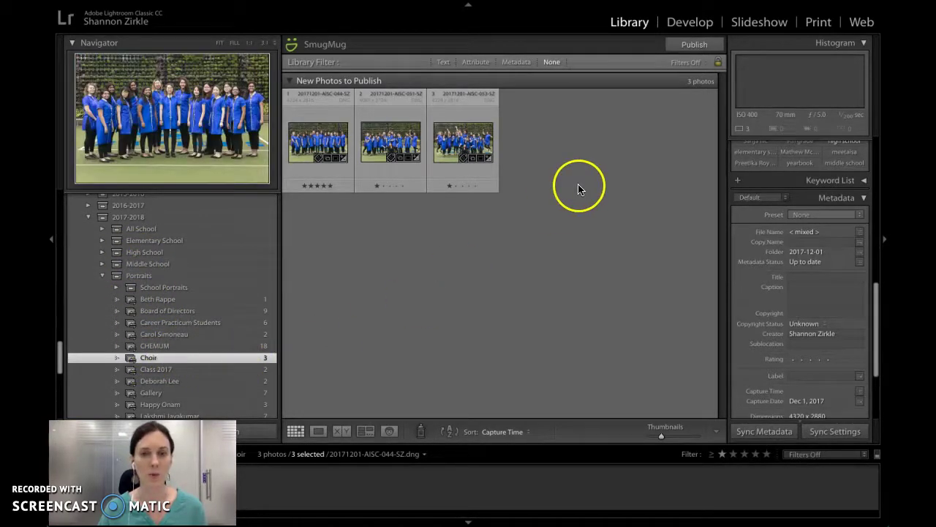
left_click(676, 48)
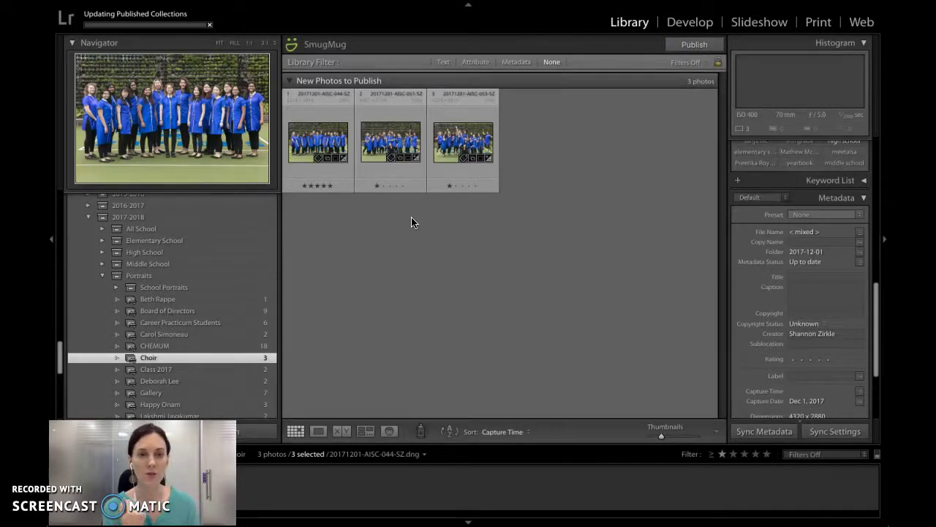
Check the CHEMUN collection, return to Choir, and open the Choir gallery online.
left_click(164, 346)
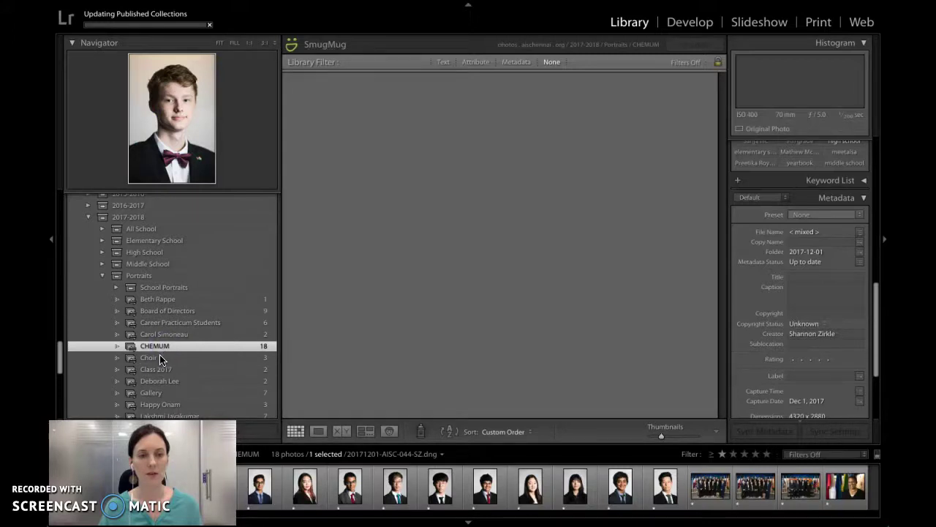
left_click(160, 358)
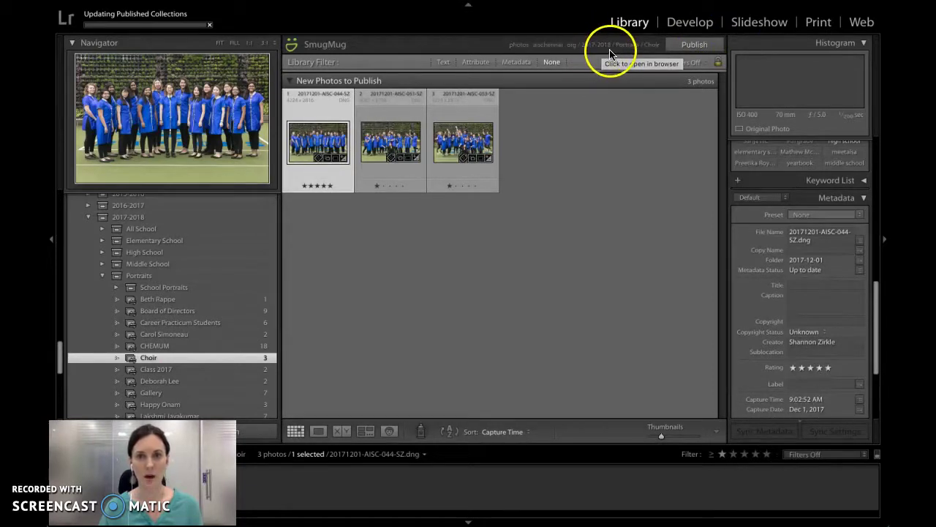
left_click(573, 41)
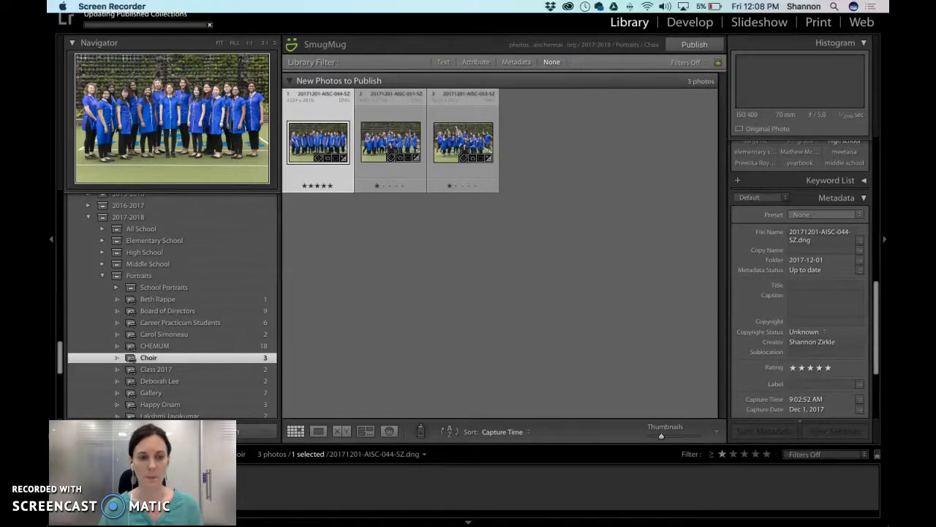
View the first Choir photo full size, close it, and select the gallery's web address.
left_click(608, 54)
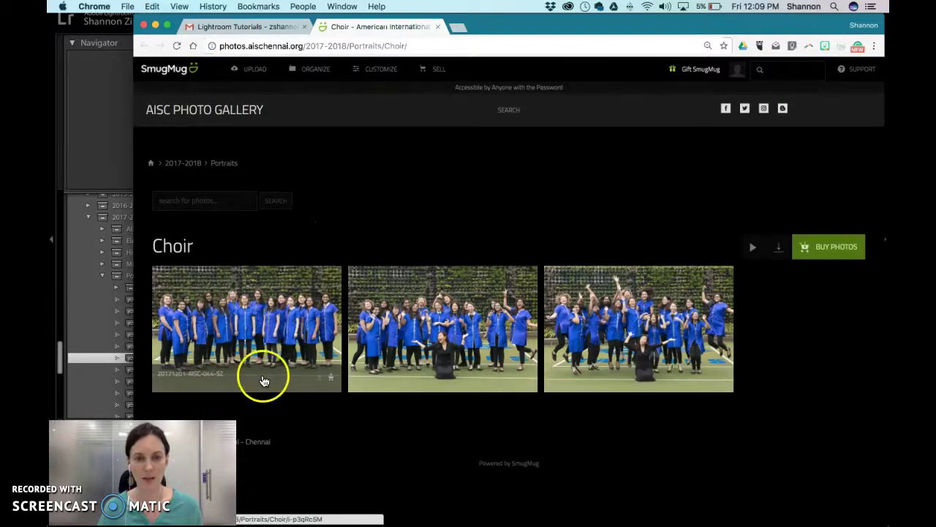
left_click(287, 331)
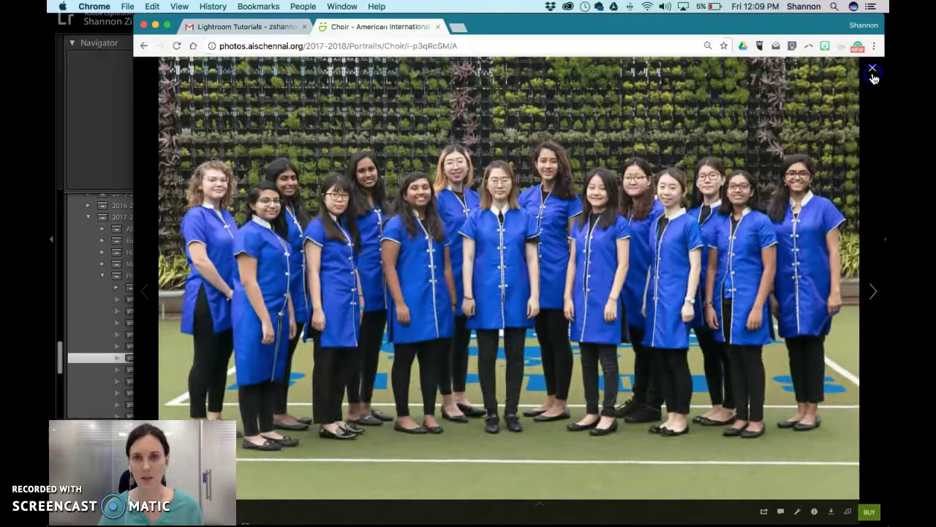
left_click(872, 70)
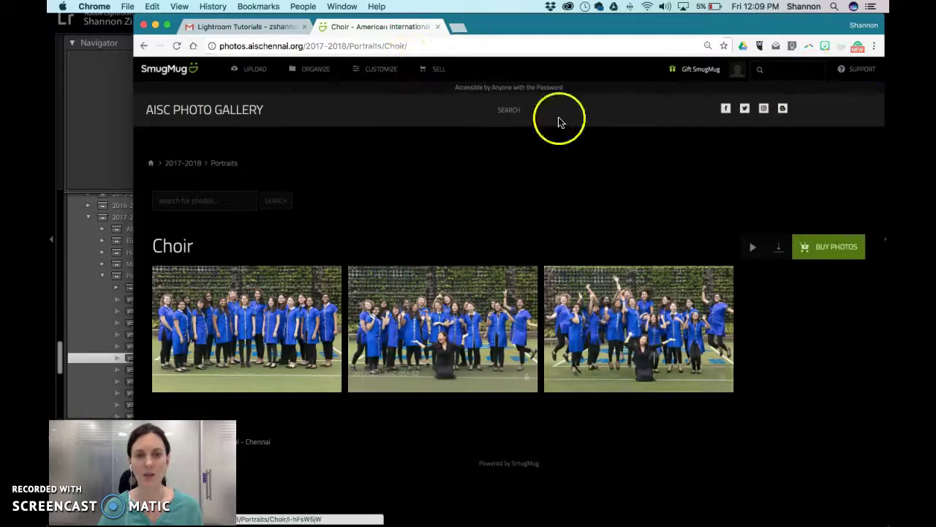
left_click(382, 50)
key("super+c")
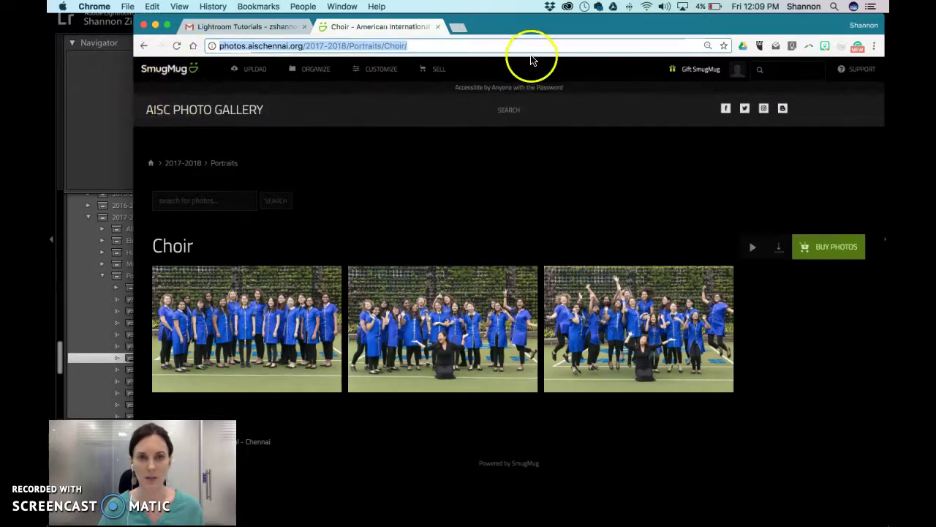
Load the copied Choir gallery address in a new Chrome incognito window.
left_click(873, 46)
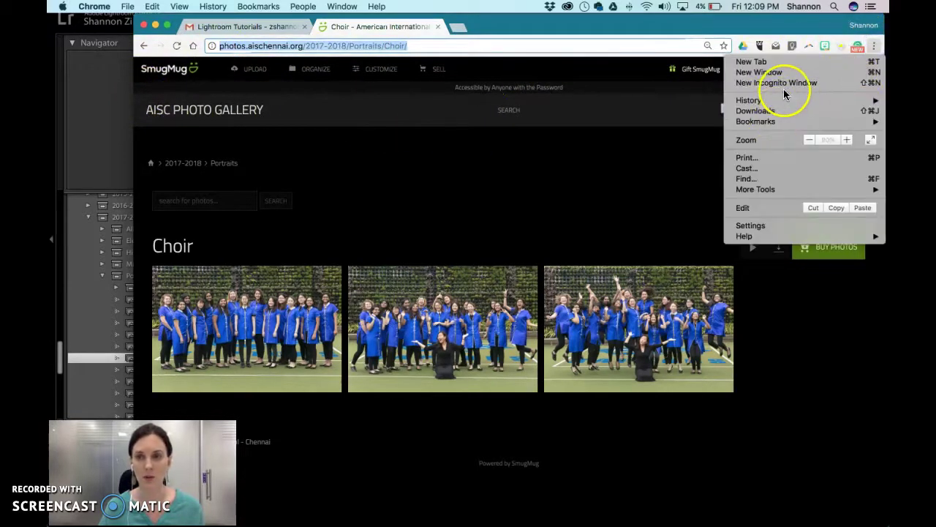
left_click(777, 83)
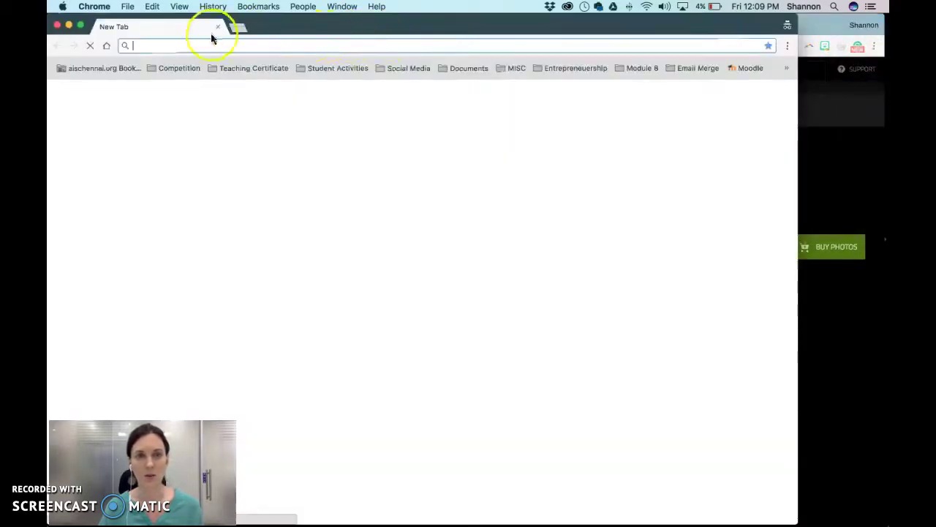
key("super+v")
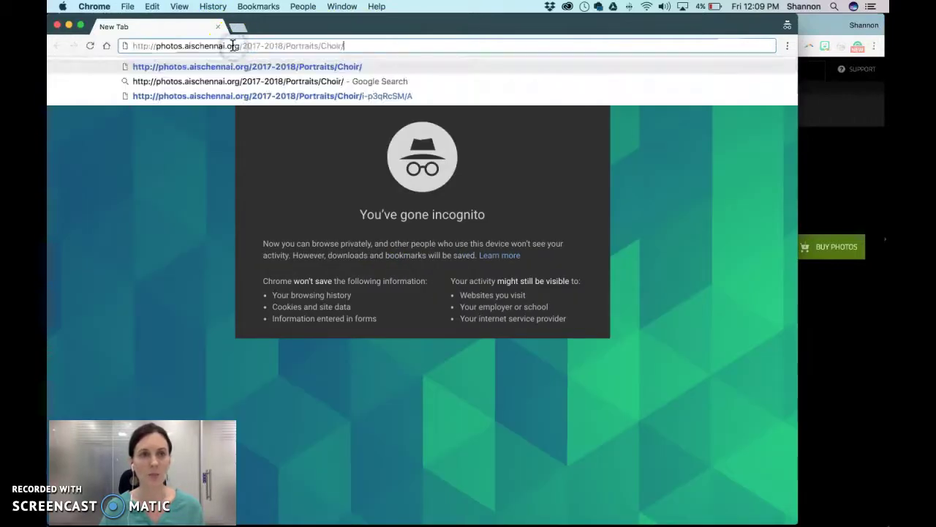
key("Return")
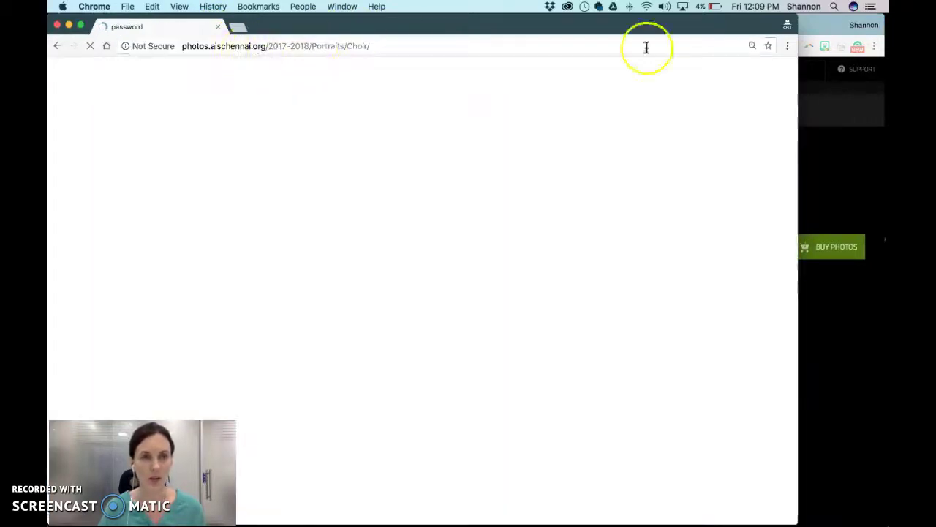
Enter the gallery password and submit it to unlock the Choir gallery.
left_click(787, 45)
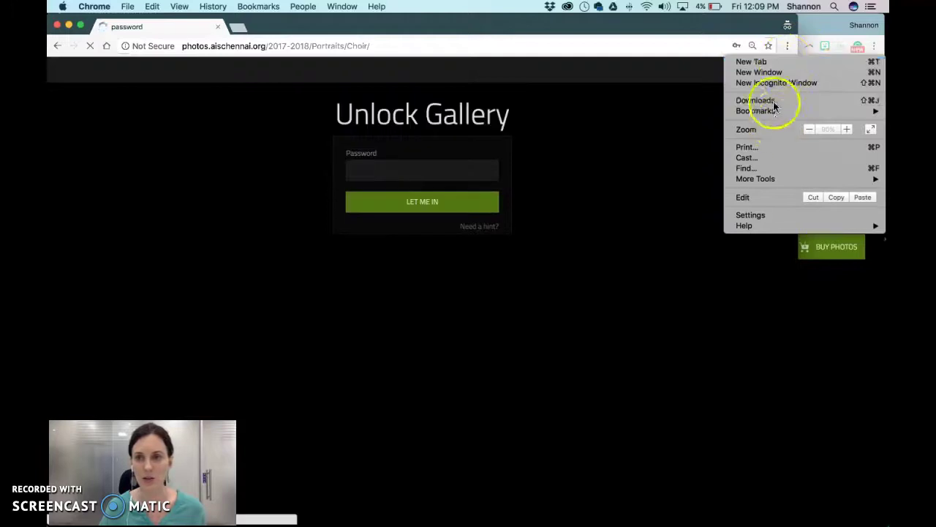
left_click(445, 167)
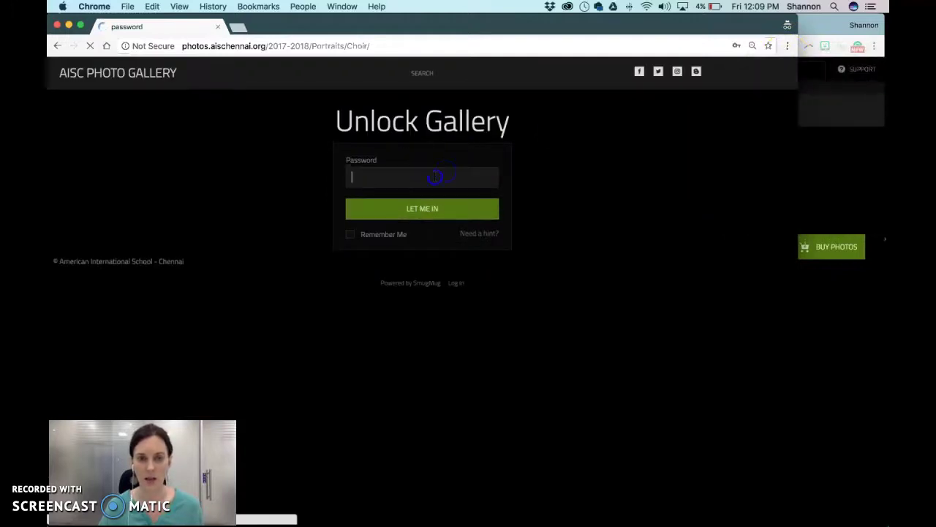
type("••••••••")
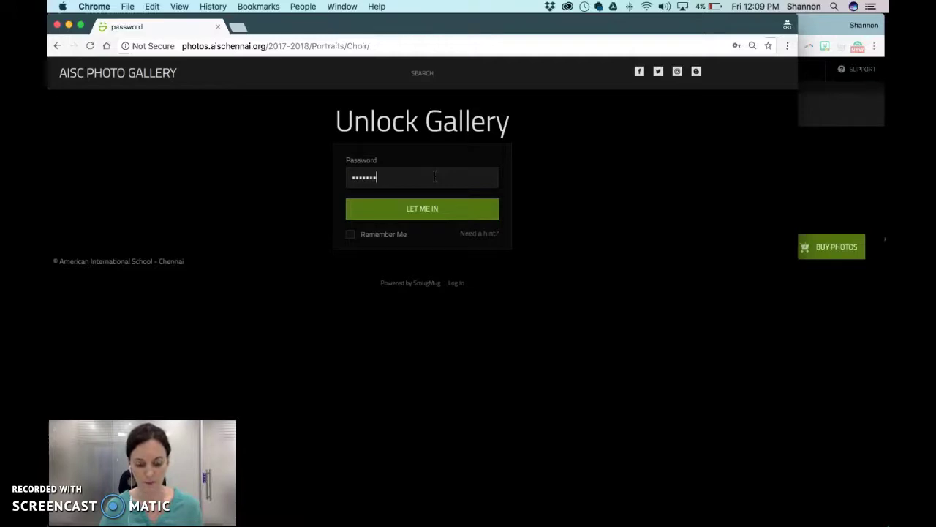
left_click(435, 189)
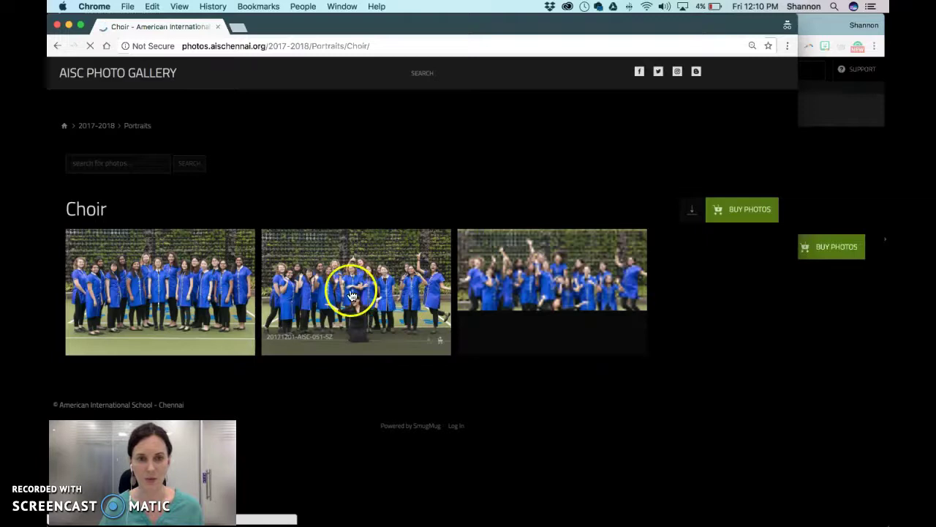
Close the private and SmugMug browser windows to return to Lightroom.
left_click(58, 26)
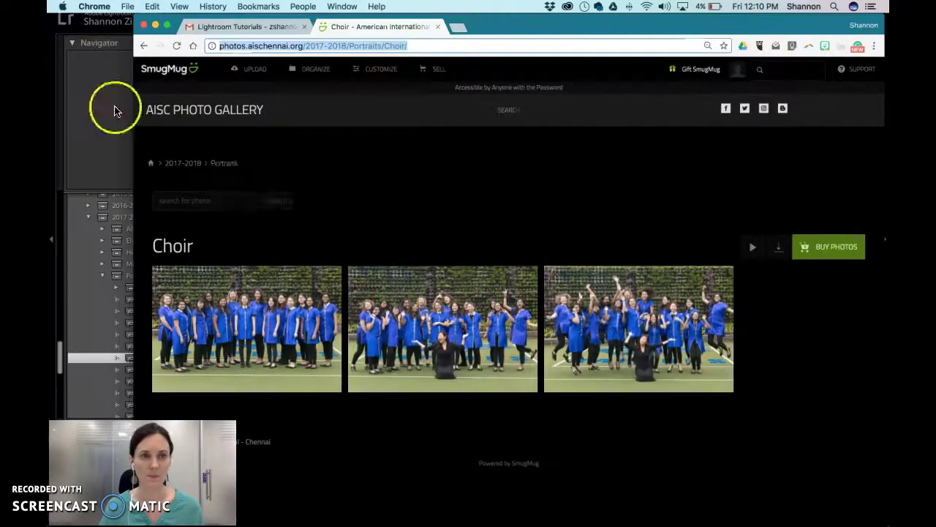
left_click(143, 26)
left_click(144, 27)
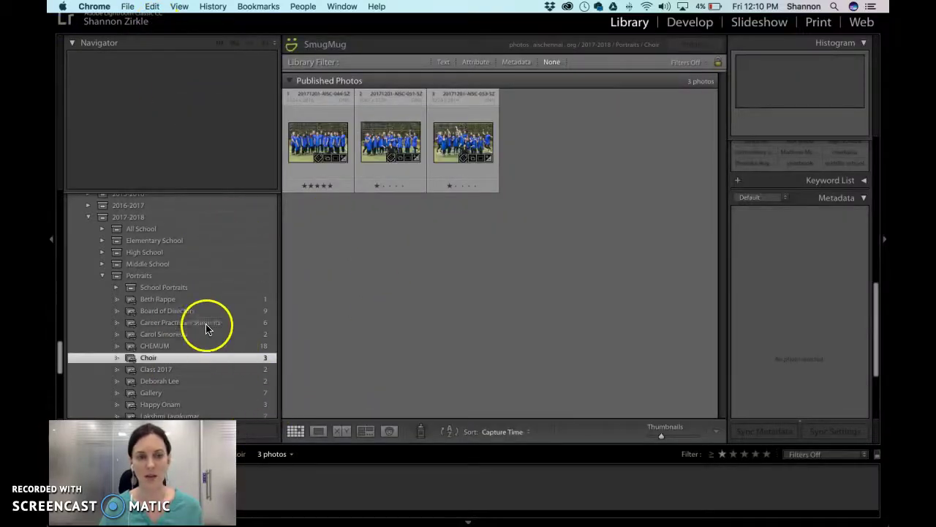
Open the Publish Services actions menu from its + button, then dismiss it.
scroll(209, 328, "up", 3)
scroll(201, 261, "up", 3)
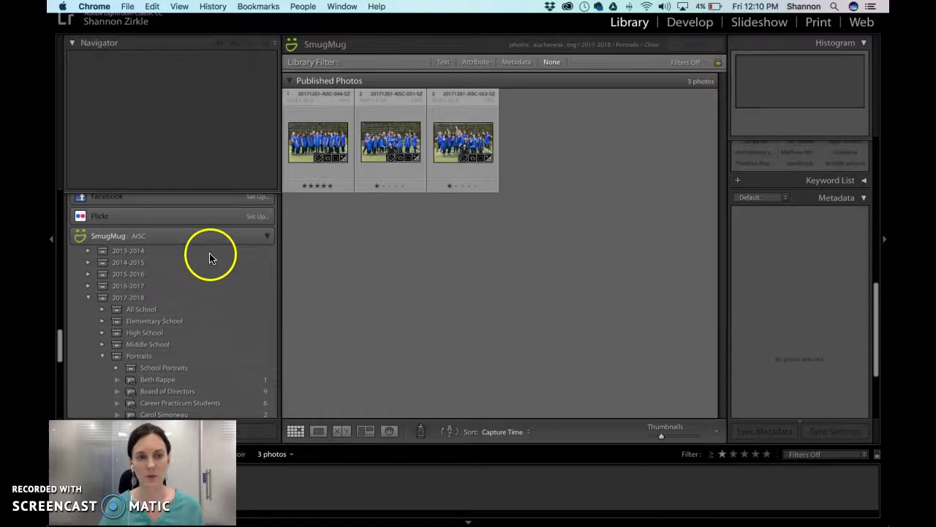
scroll(226, 254, "up", 2)
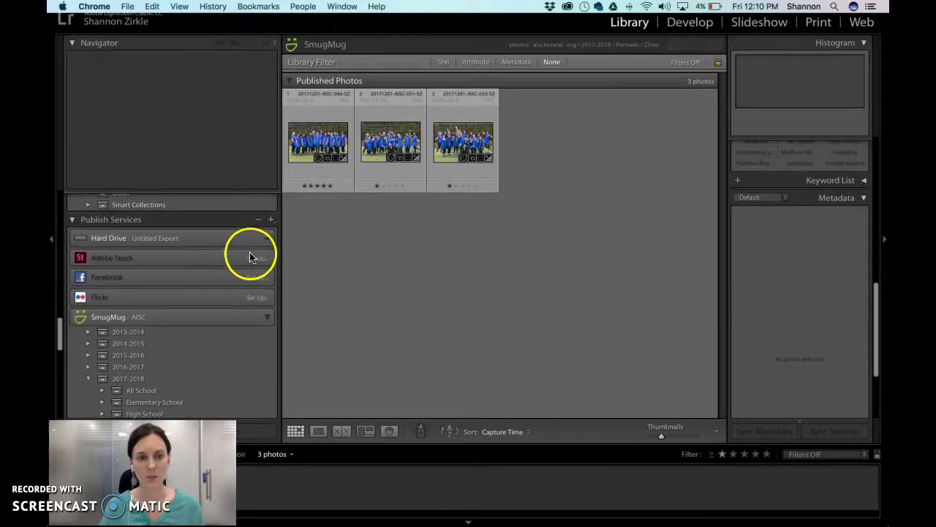
left_click(270, 219)
left_click(195, 225)
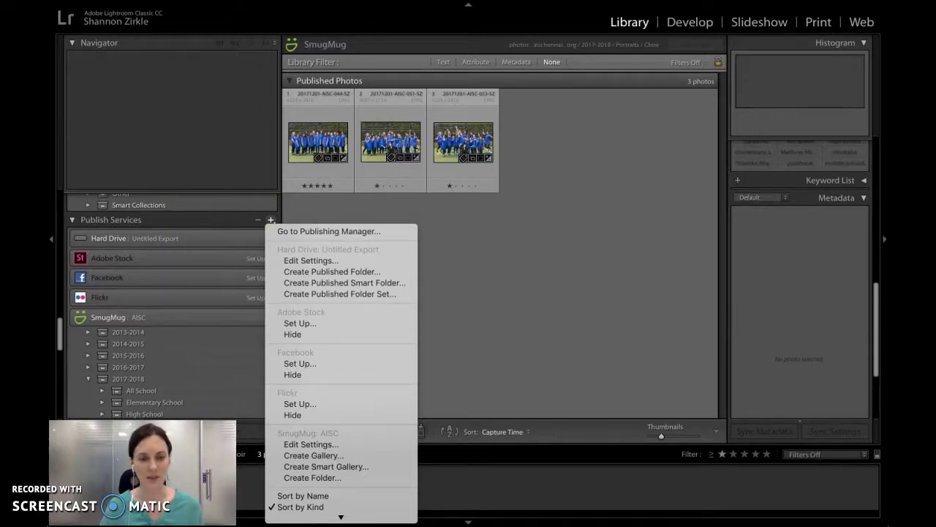
key("Escape")
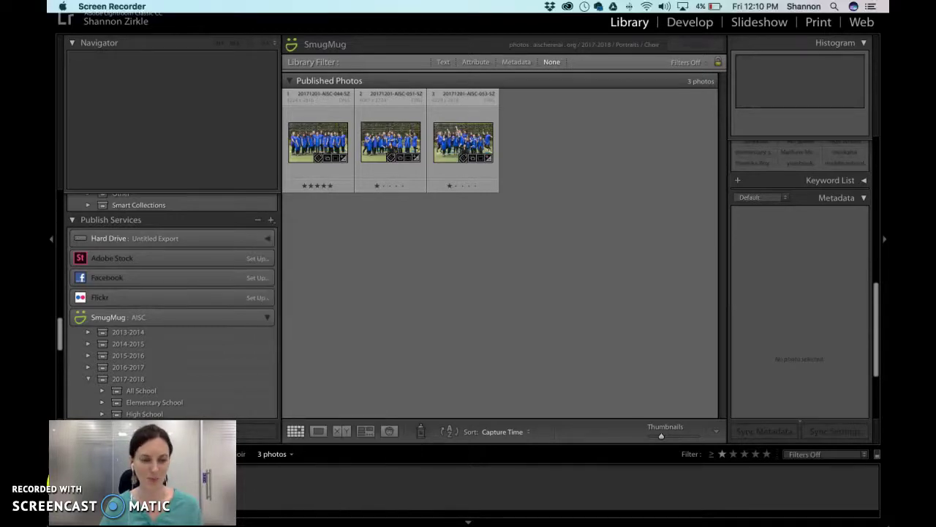